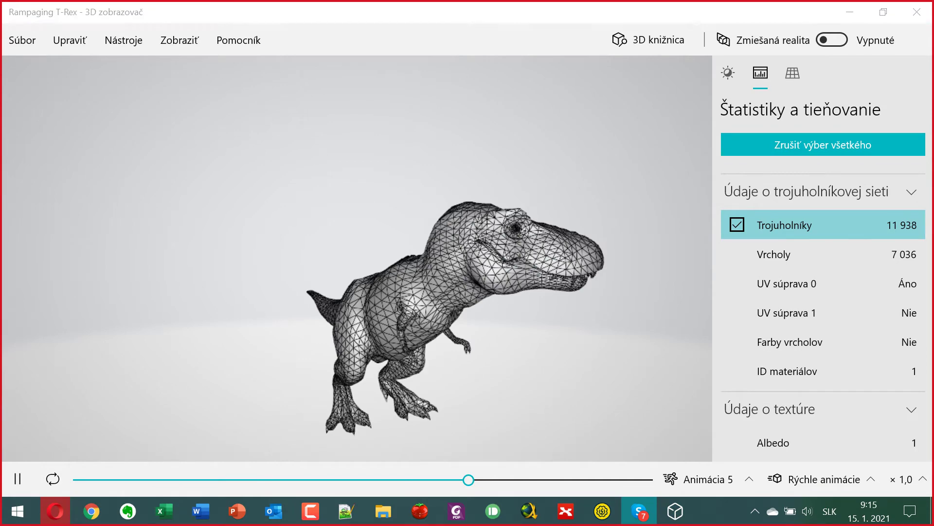
Turn off the Trojuholníky wireframe on the T-Rex model and show its Vrcholy (vertices) instead
click(751, 223)
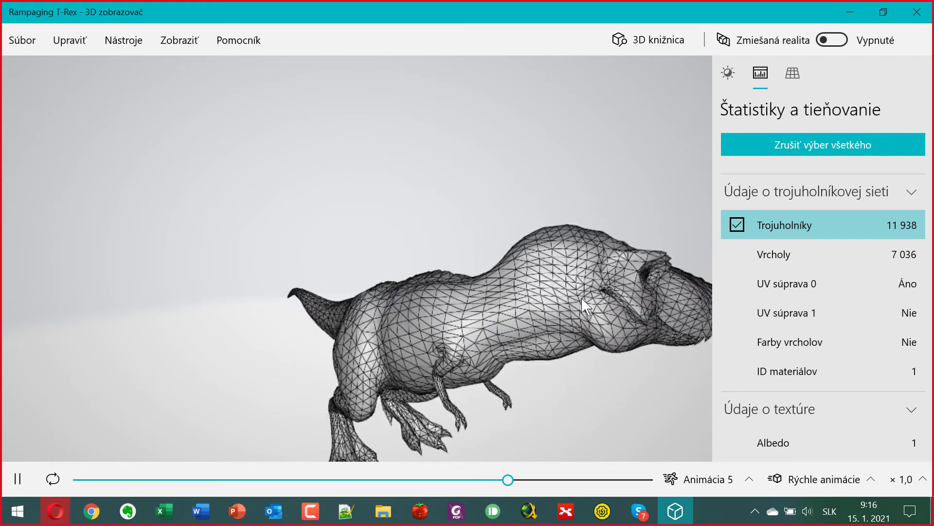
click(737, 236)
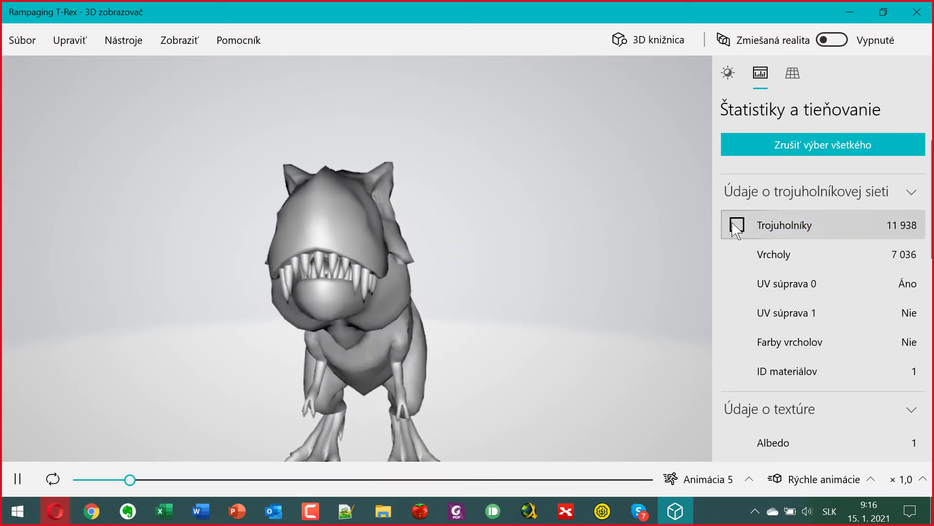
drag(469, 334, 504, 335)
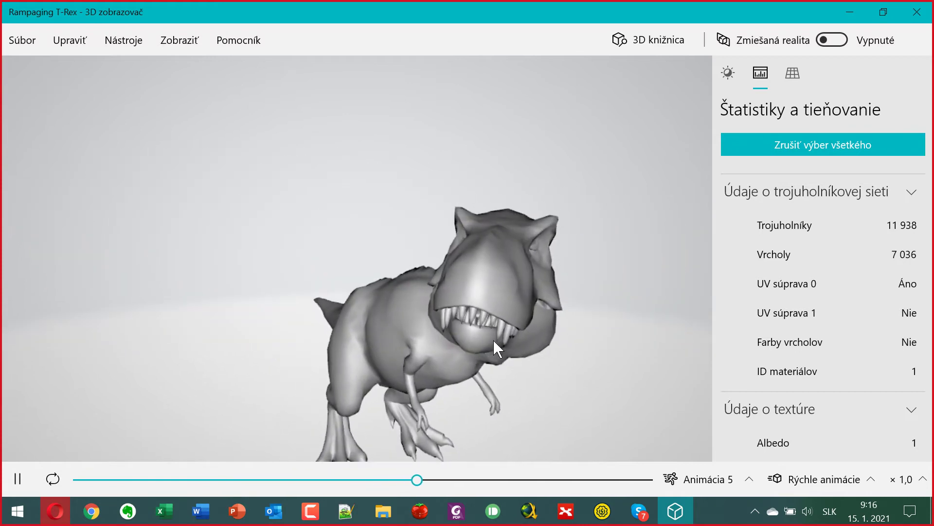
click(737, 254)
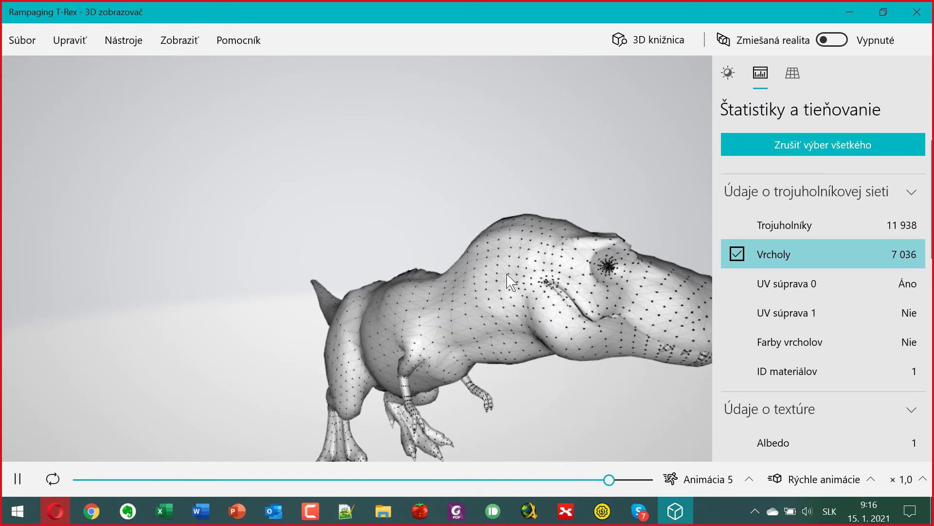
Switch to PowerPoint to view the "Základné geometrické pojmy" slide, and return to the T-Rex model
click(234, 514)
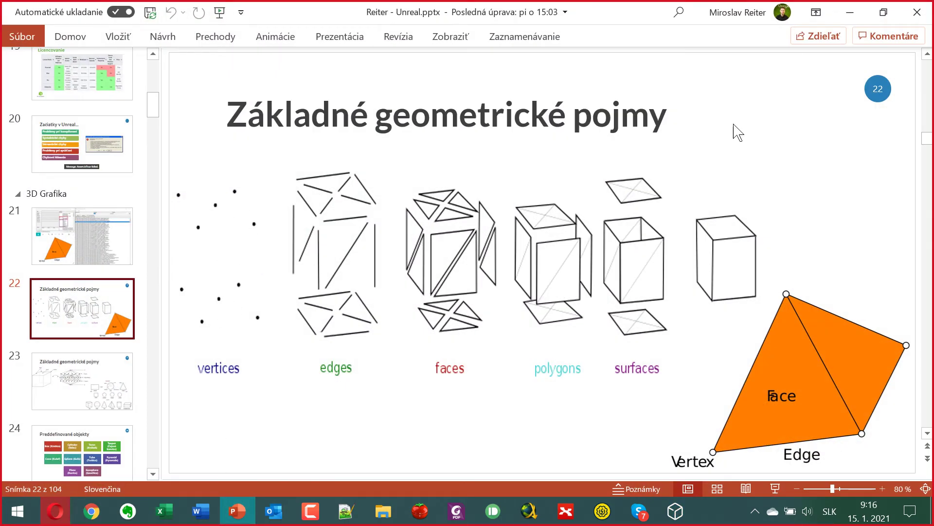
click(850, 13)
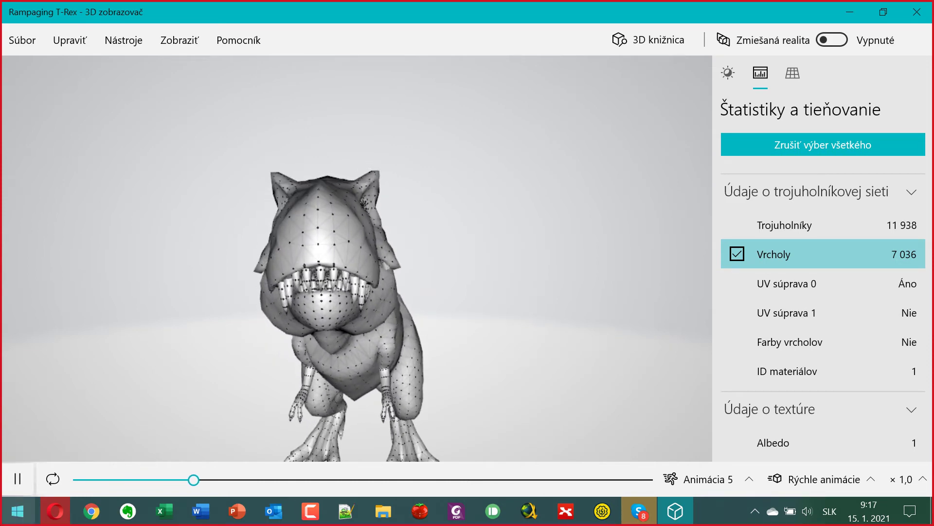
Open Skicár, sketch a rough freehand dinosaur head and body outline, and close the drawing
click(14, 511)
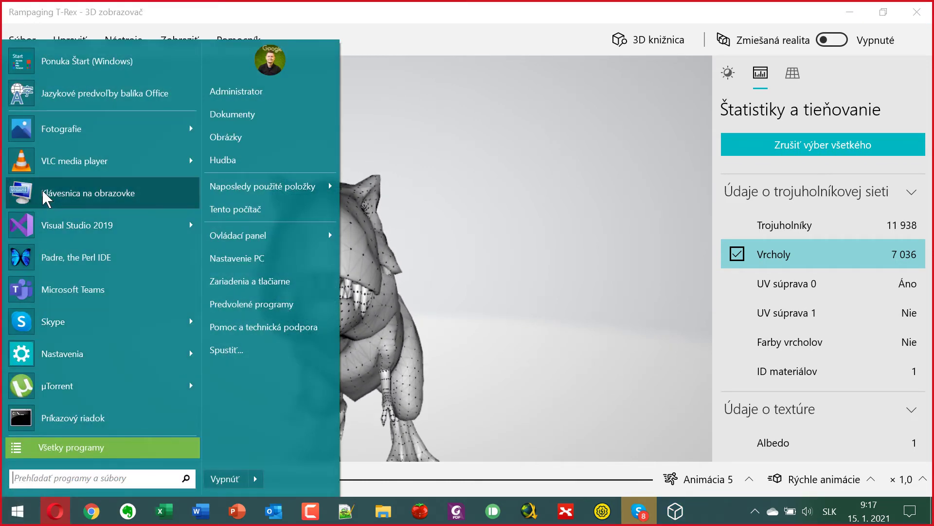
text(ski)
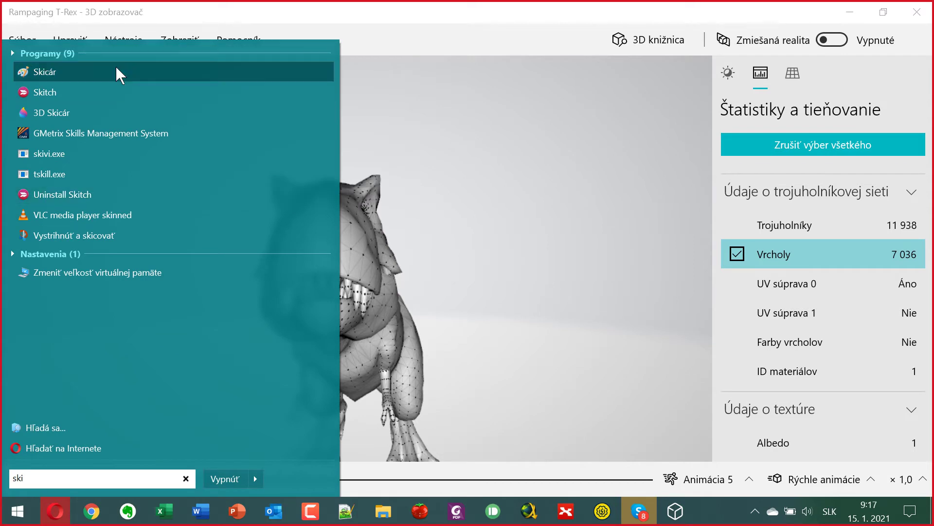
click(116, 68)
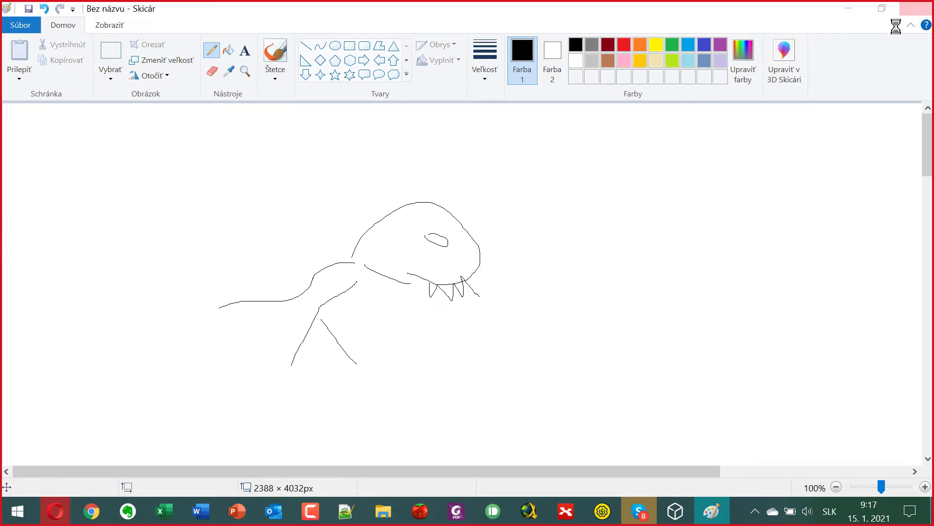
click(495, 258)
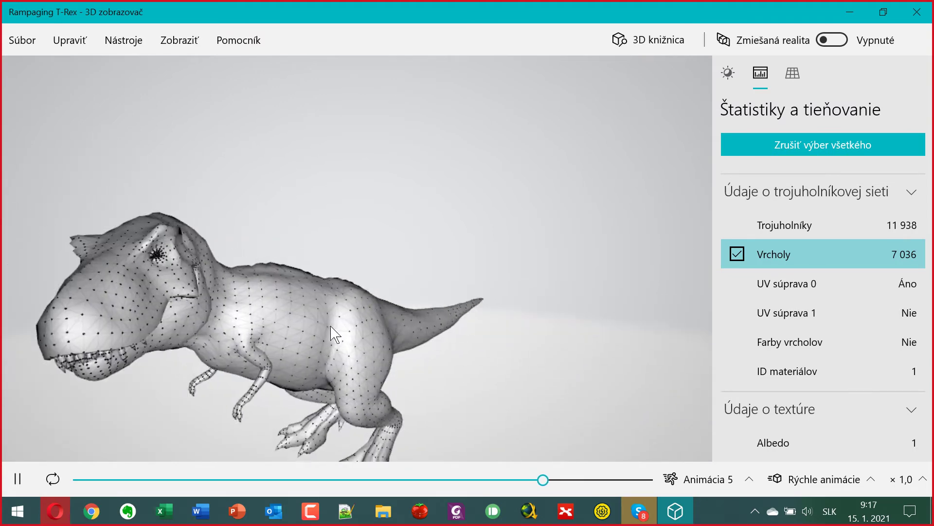
Hide the T-Rex's vertices, preview the UV súprava 0 and UV súprava 1 checker patterns, and turn the pattern off
scroll(458, 346, up, 5)
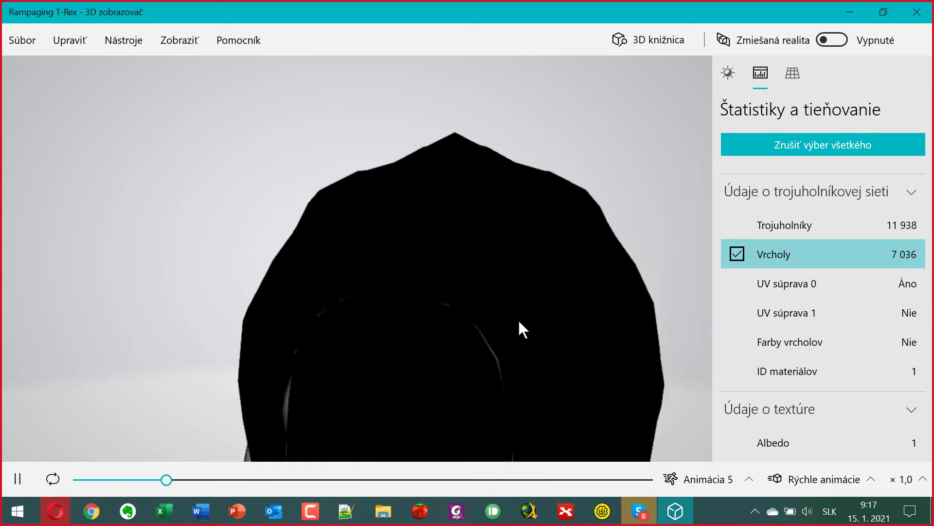
scroll(486, 319, down, 5)
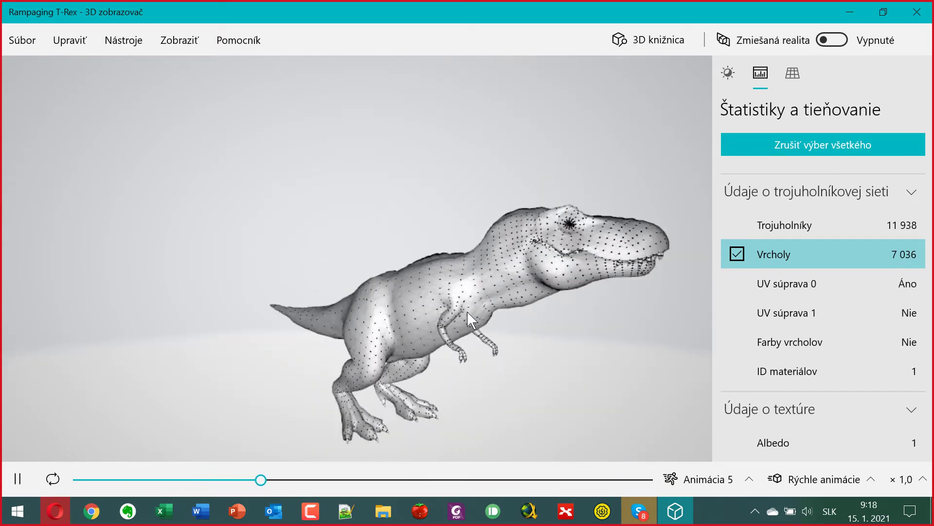
click(737, 254)
click(737, 283)
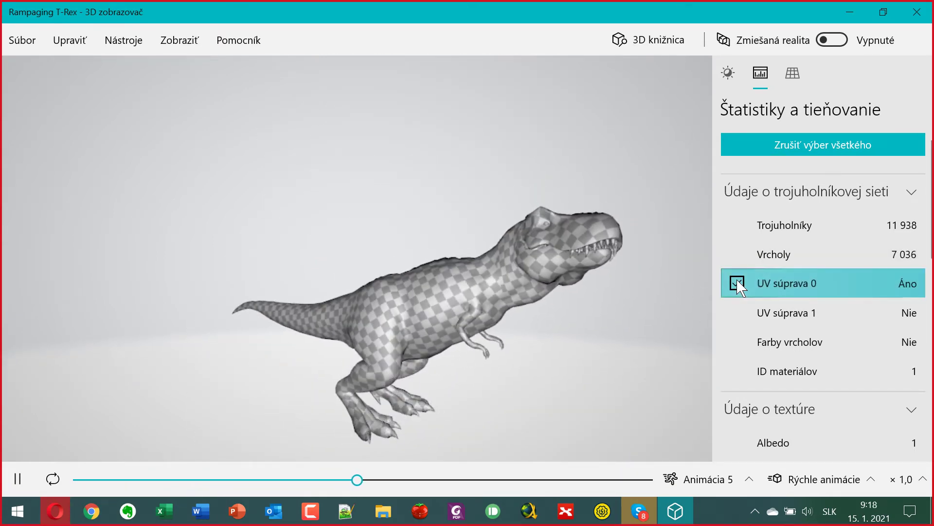
click(737, 312)
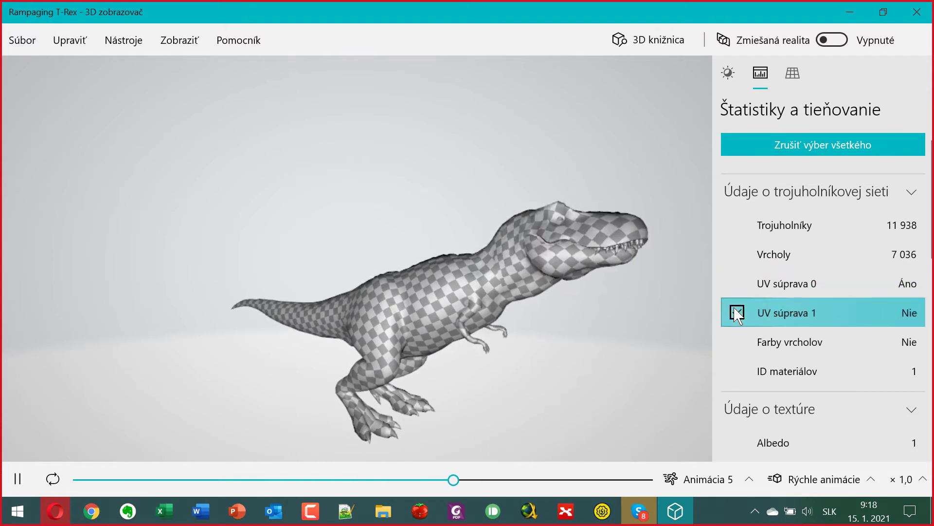
click(737, 283)
click(737, 312)
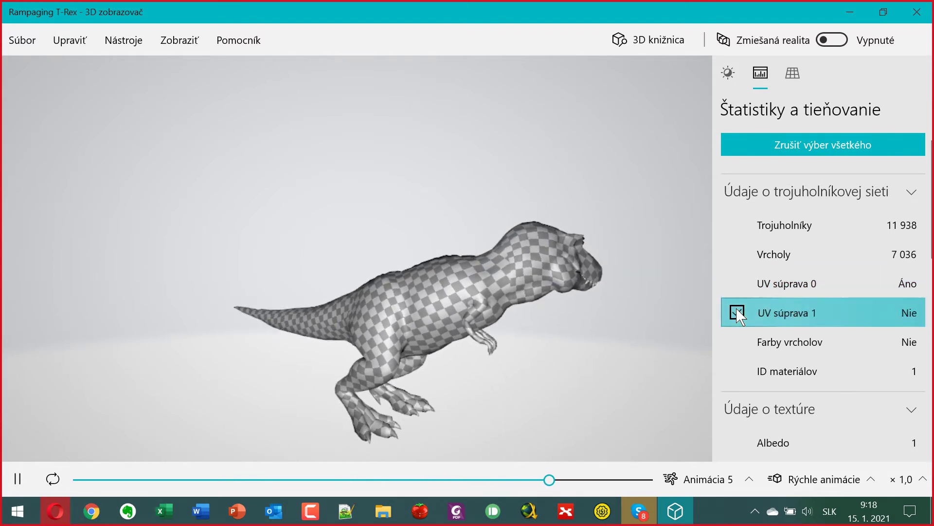
click(738, 311)
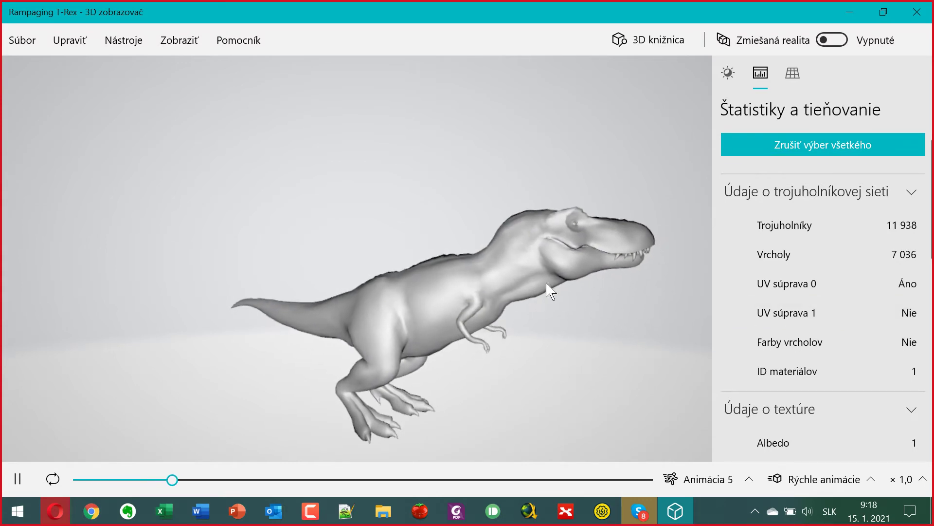
Enable ID materiálov colouring and preview the Albedo, Normálne, Zrkadlové/kovové, Lesk/drsnosť and Oklúzia textures on the T-Rex
click(744, 373)
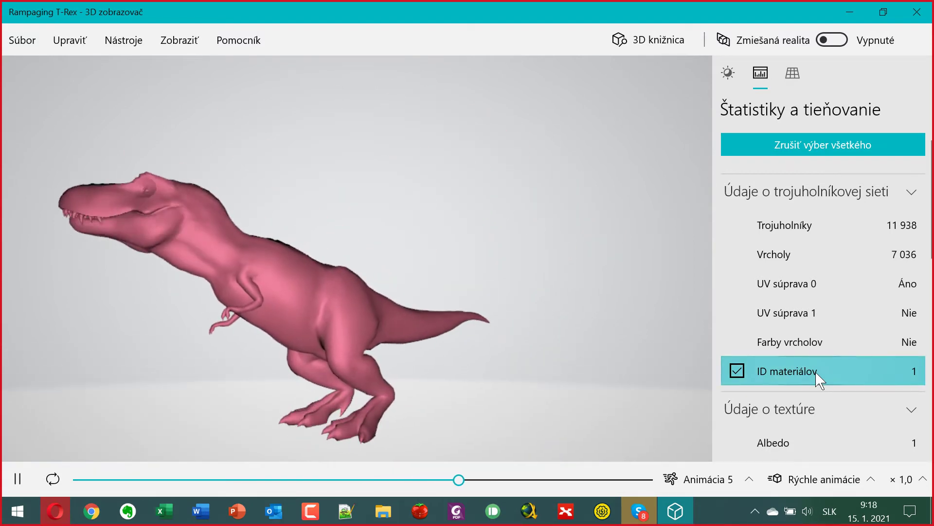
scroll(755, 370, down, 3)
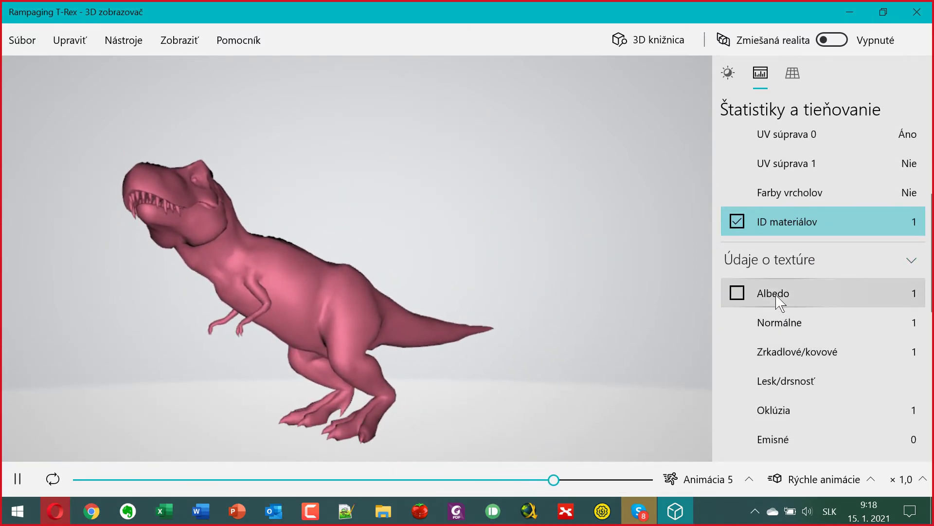
click(781, 304)
click(781, 324)
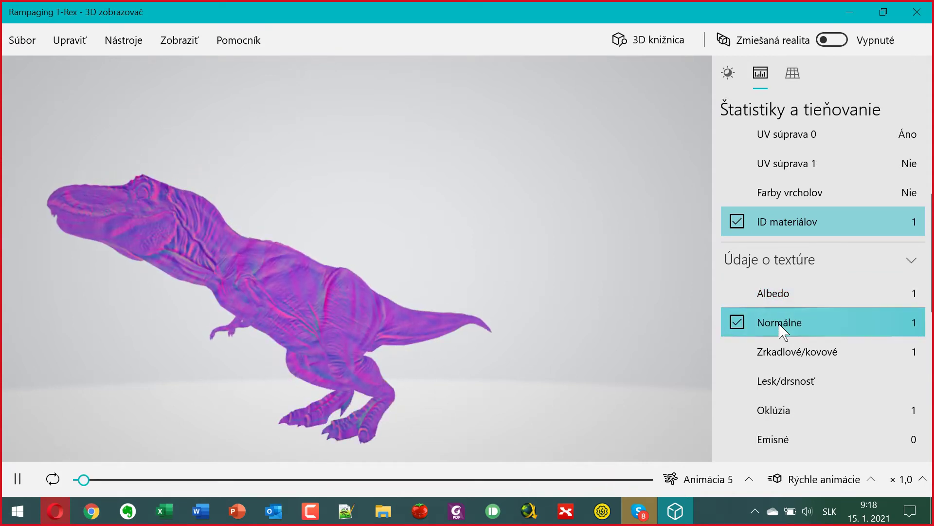
click(760, 357)
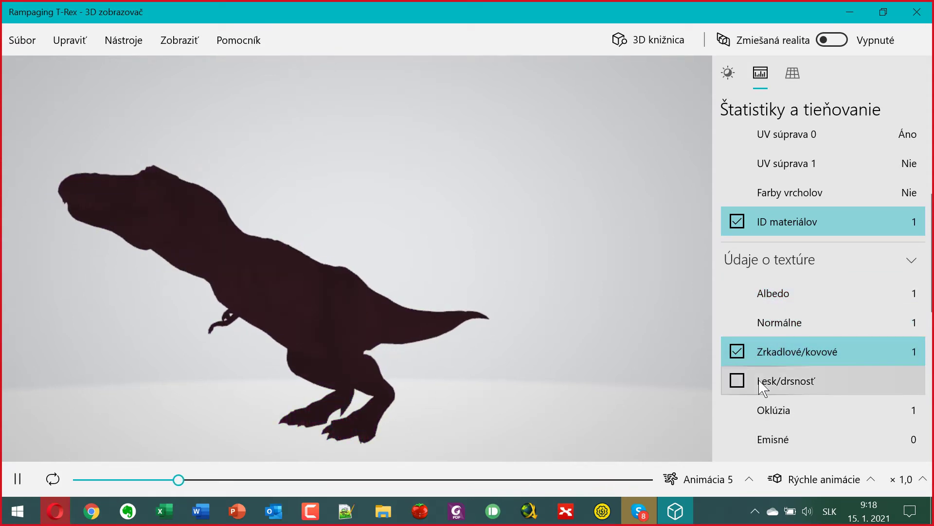
click(737, 382)
click(740, 410)
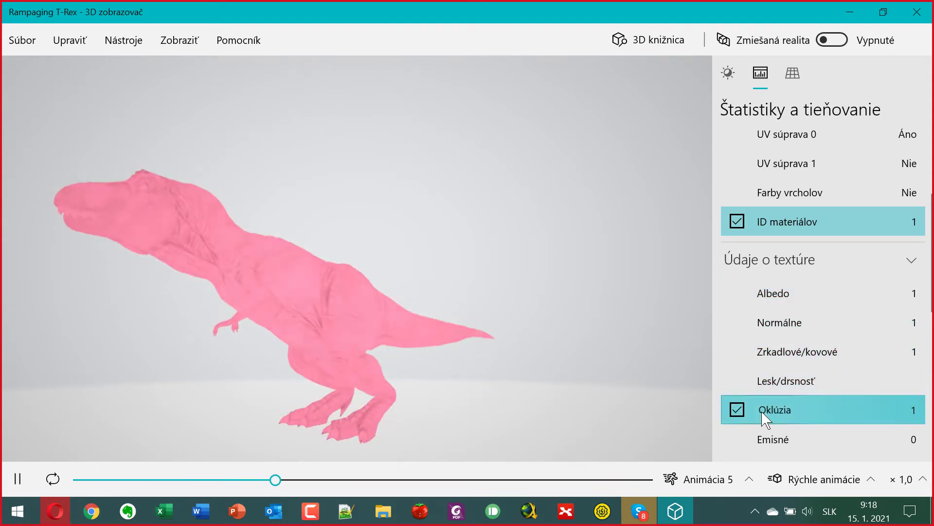
click(738, 411)
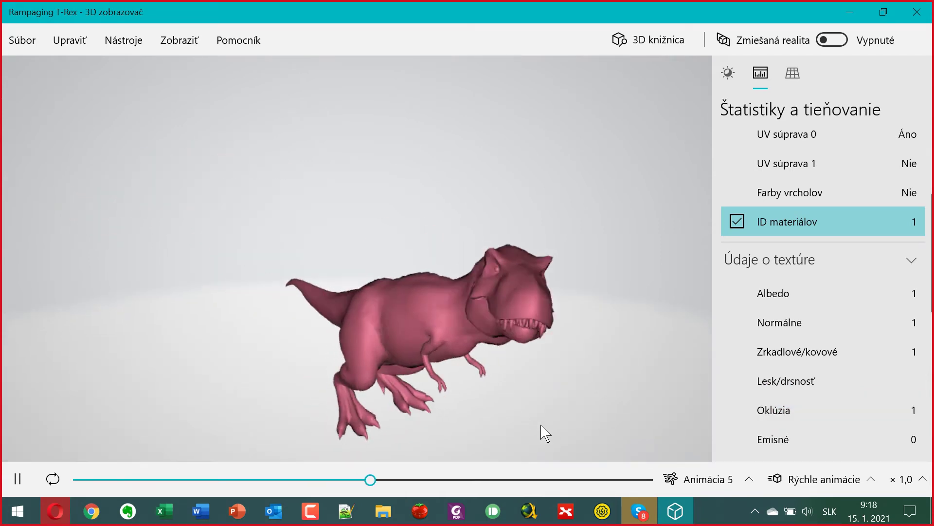
Preview the Albedo texture on the T-Rex, followed by its Zrkadlová farba and Základná farba
click(778, 302)
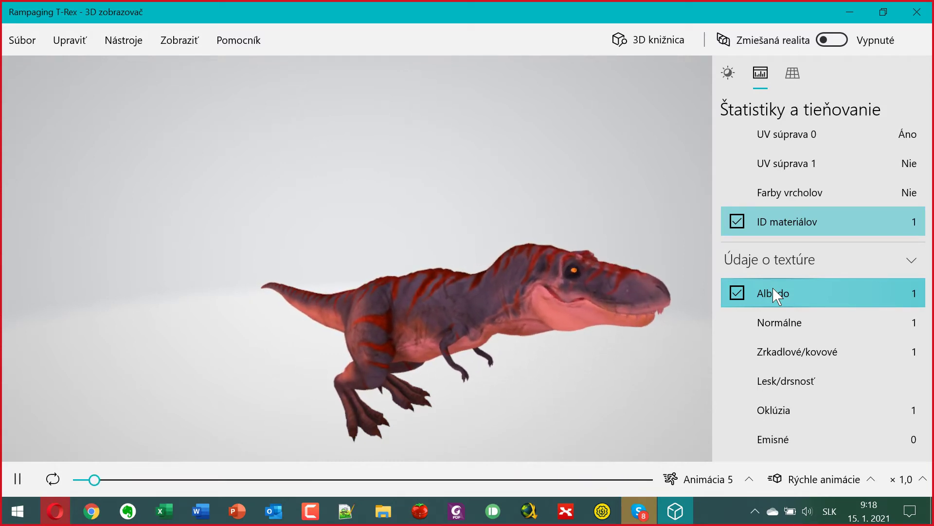
scroll(775, 296, down, 3)
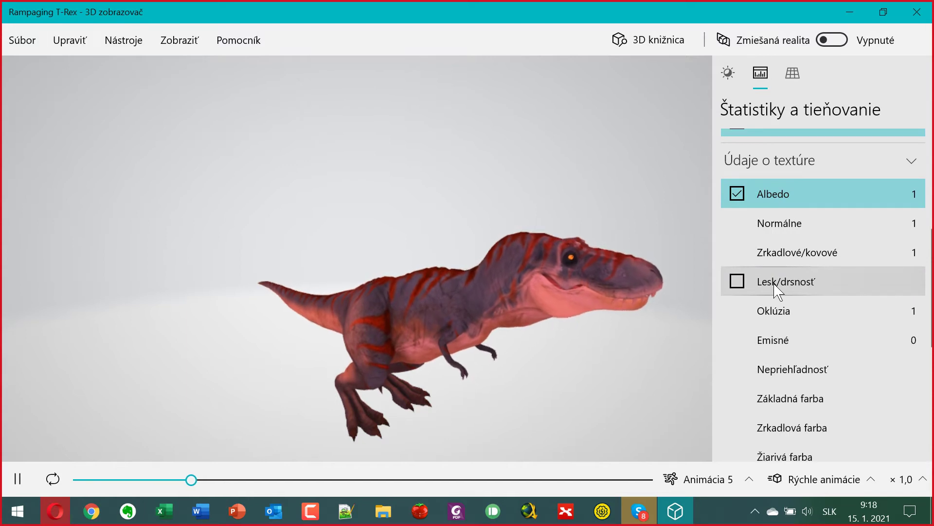
scroll(775, 287, down, 3)
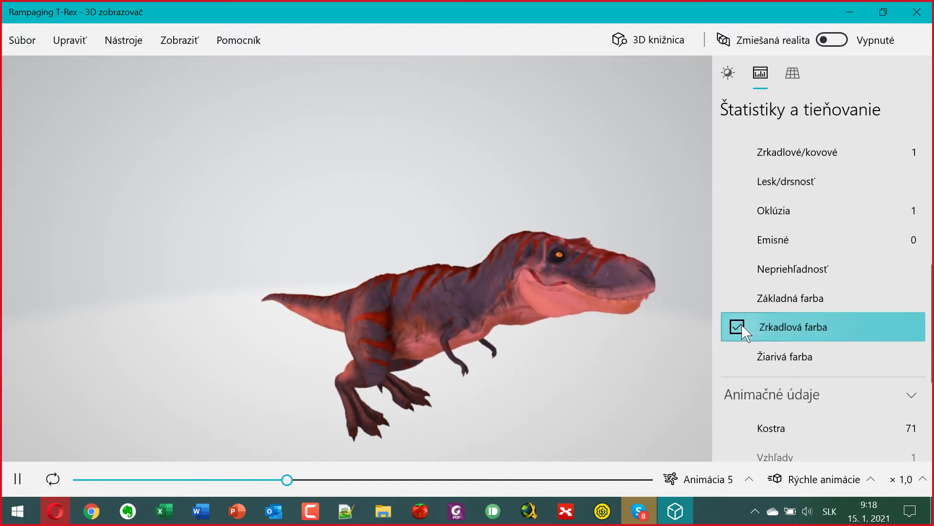
click(739, 298)
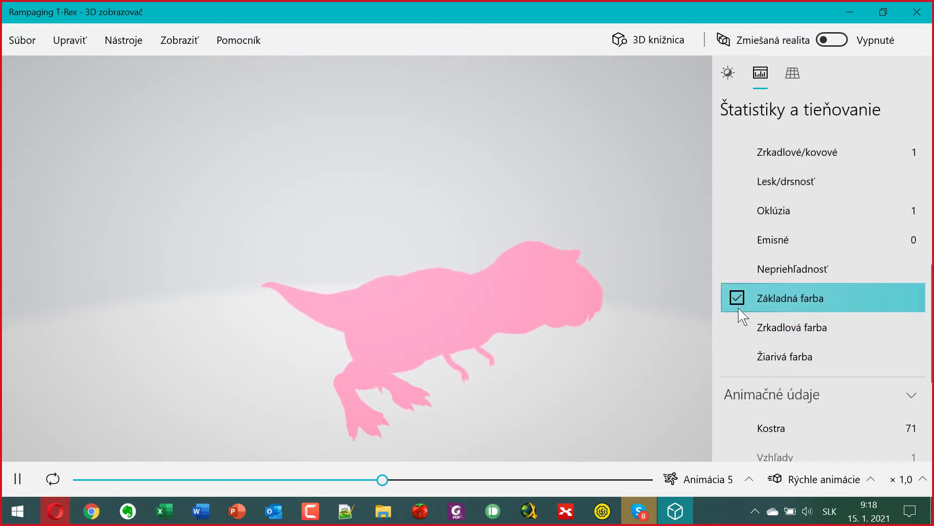
Turn off Základná farba and overlay the Kostra (skeleton) on the T-Rex to inspect its bones
scroll(741, 307, down, 2)
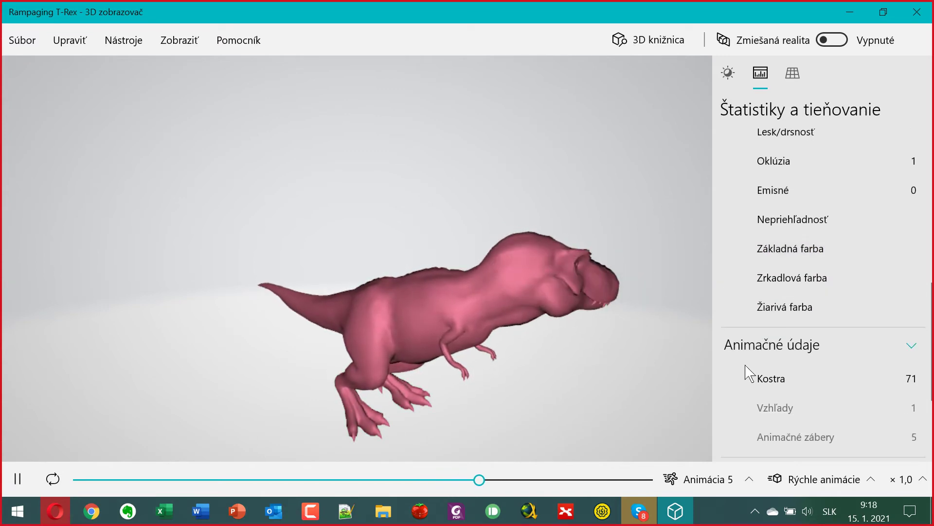
mouse_move(521, 335)
mouse_down()
mouse_move(527, 305)
mouse_move(471, 242)
mouse_move(402, 282)
mouse_move(419, 341)
mouse_move(441, 365)
mouse_move(472, 318)
mouse_move(522, 331)
mouse_up()
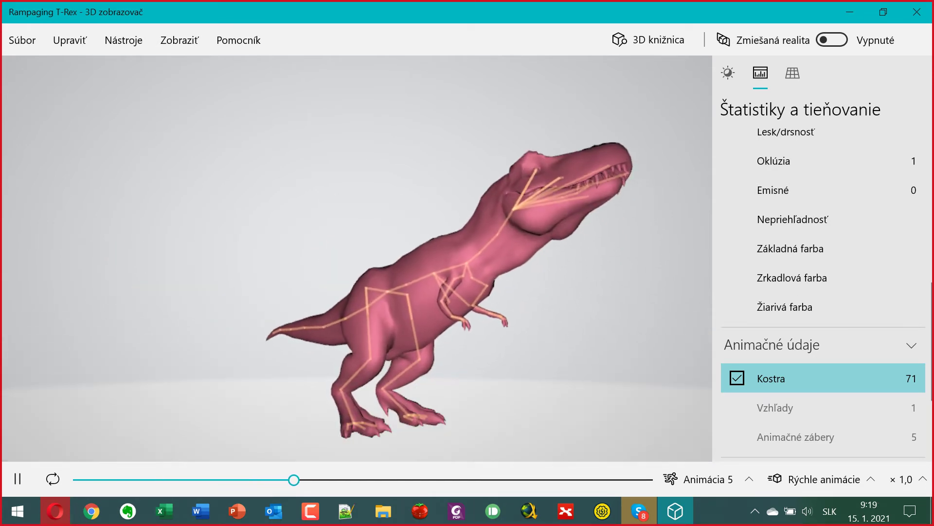
key(alt+Tab)
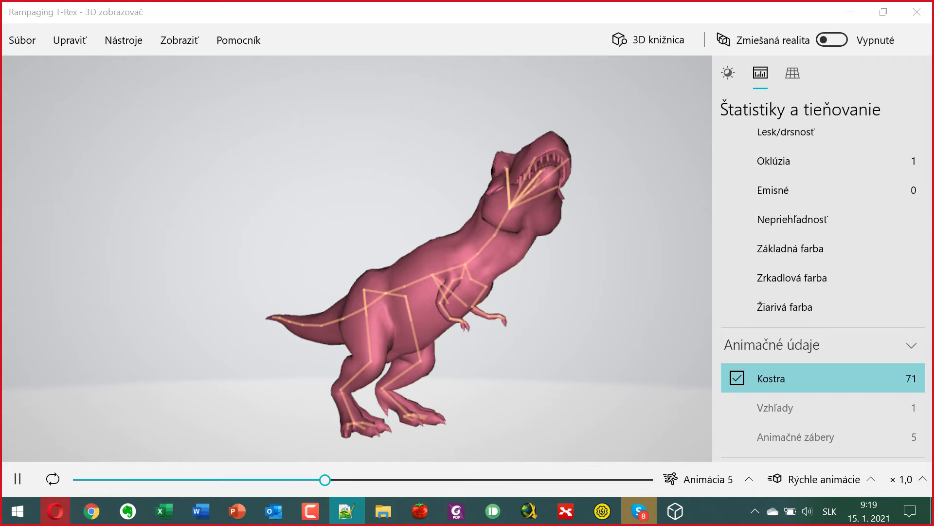
key(alt+Tab)
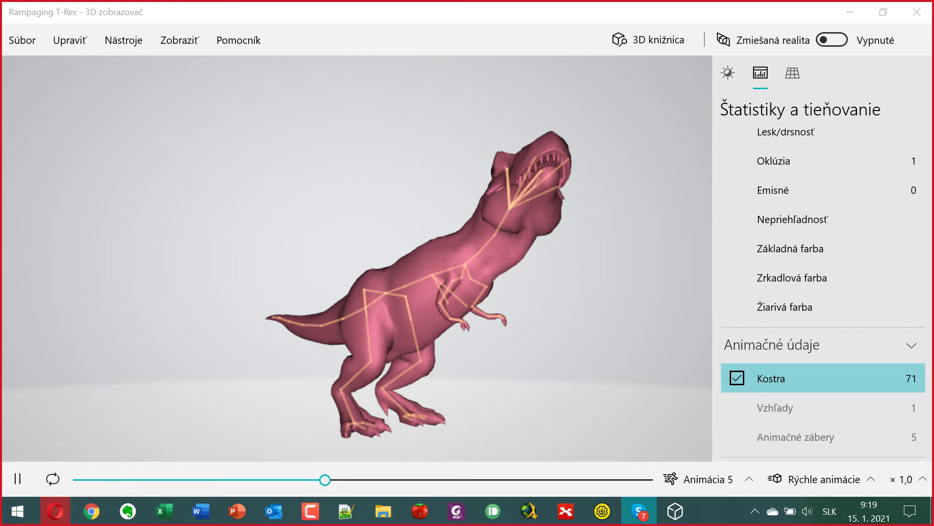
key(alt+Tab)
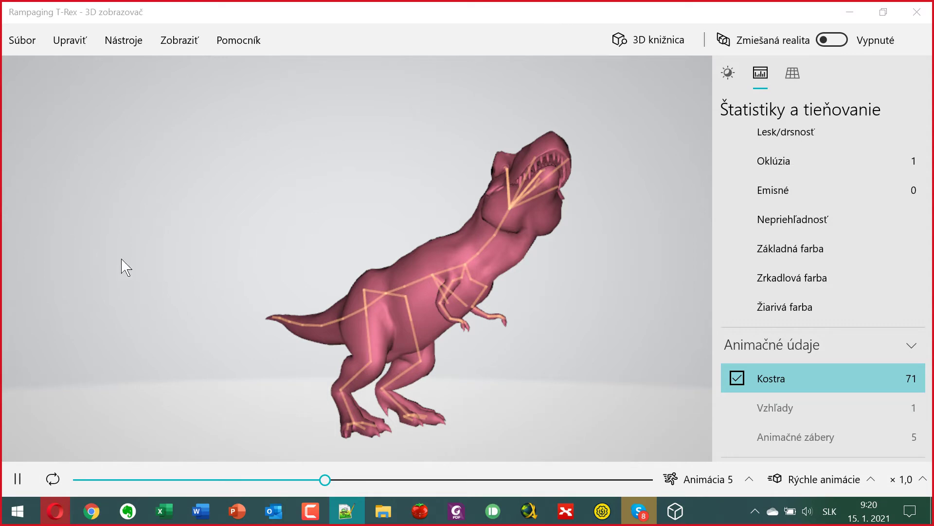
Switch to Opera, search Google in a new tab for "bratislava 3d reality bar", and open the vrbratislava.sk contact page
click(63, 508)
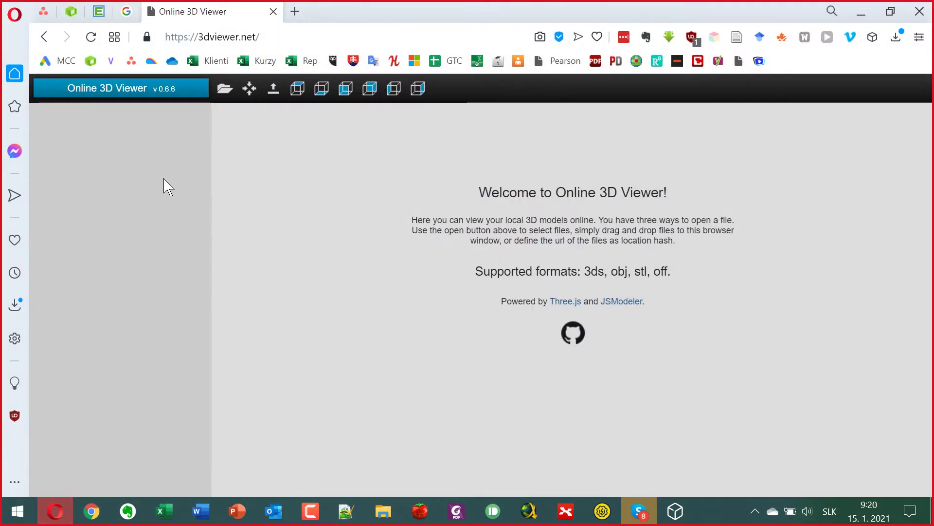
click(293, 12)
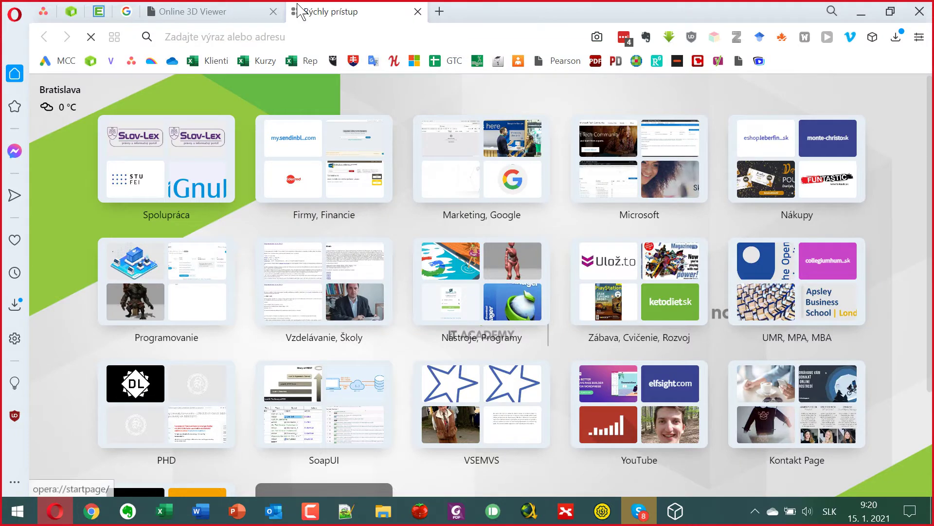
text(3d)
key(BackSpace)
key(BackSpace)
text(bratislava 3d reality bar)
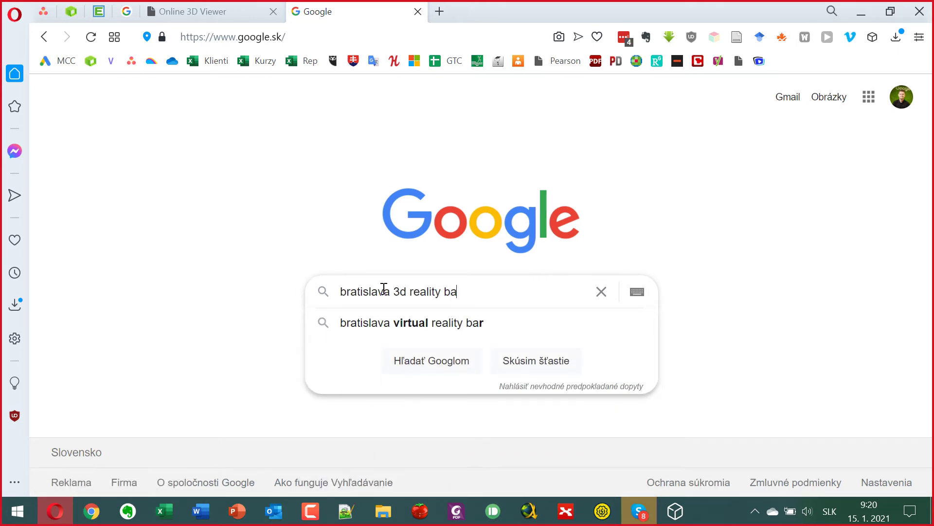
key(Return)
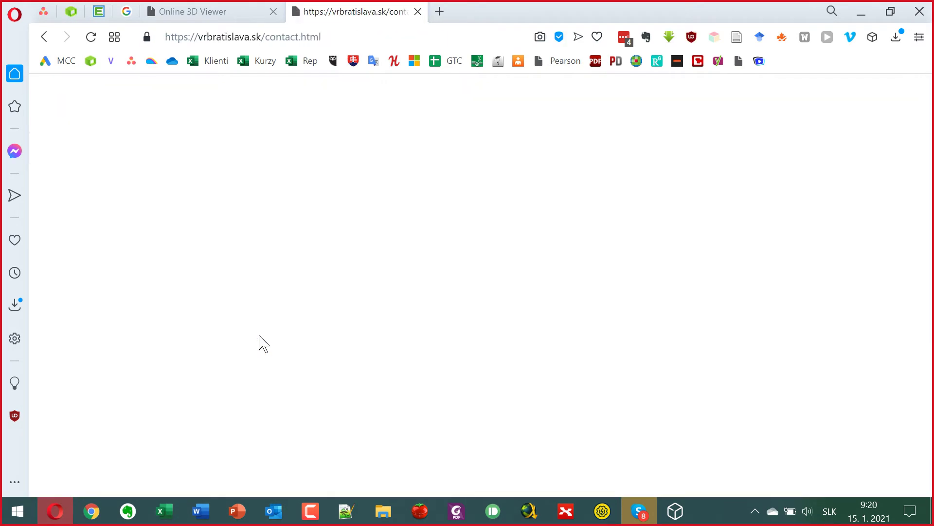
Look over the map, address and contact details on the VRBA contact page, and return to the T-Rex in 3D zobrazovač
click(260, 340)
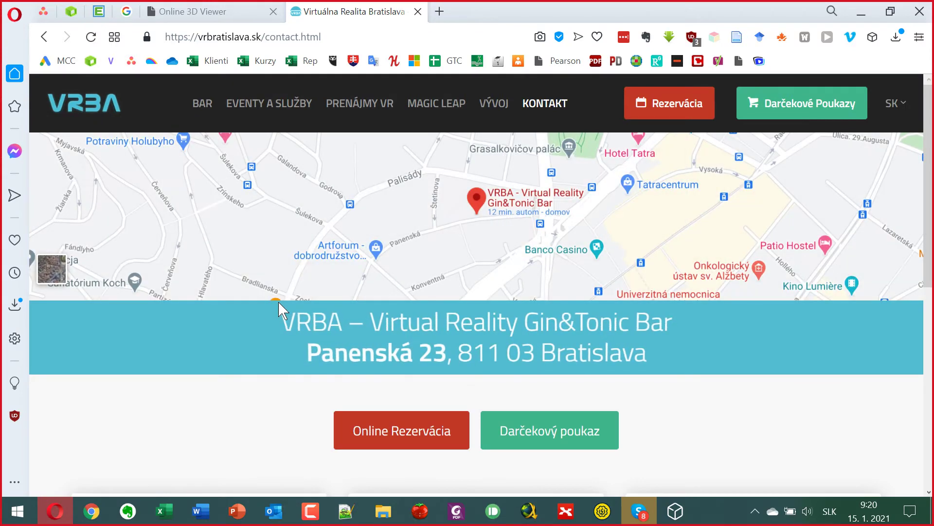
scroll(281, 309, down, 9)
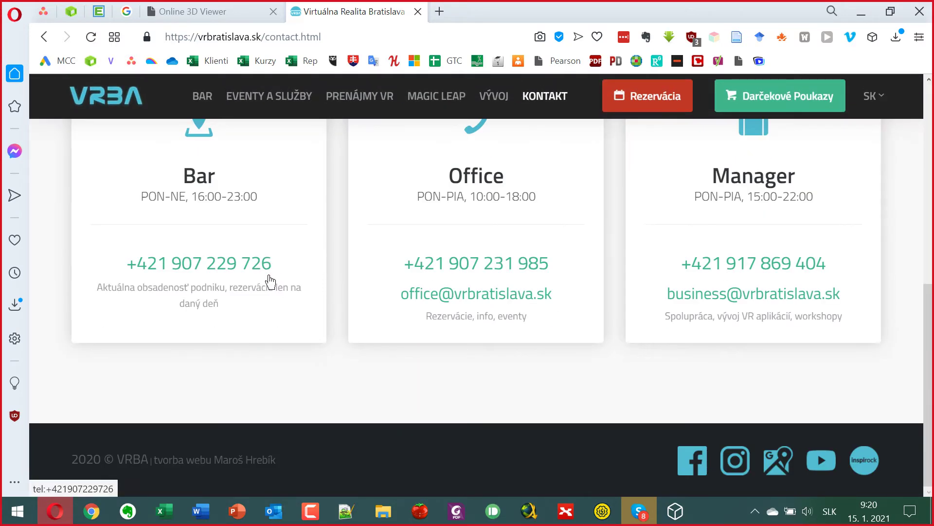
scroll(269, 278, up, 6)
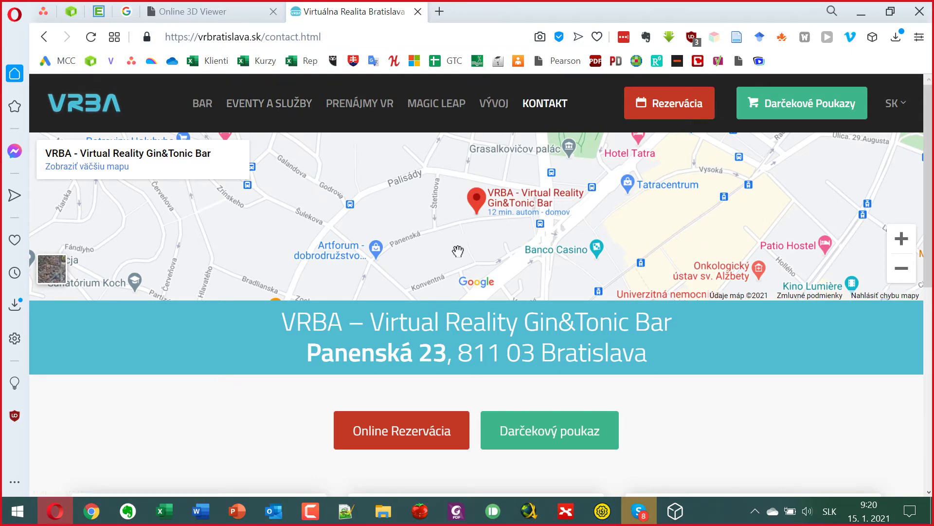
scroll(459, 251, down, 5)
scroll(458, 251, down, 2)
scroll(458, 252, up, 7)
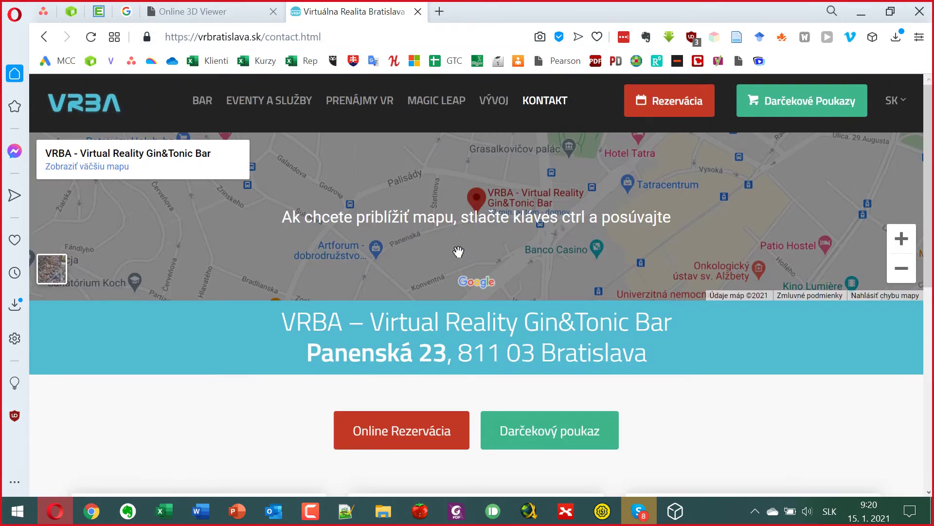
click(863, 13)
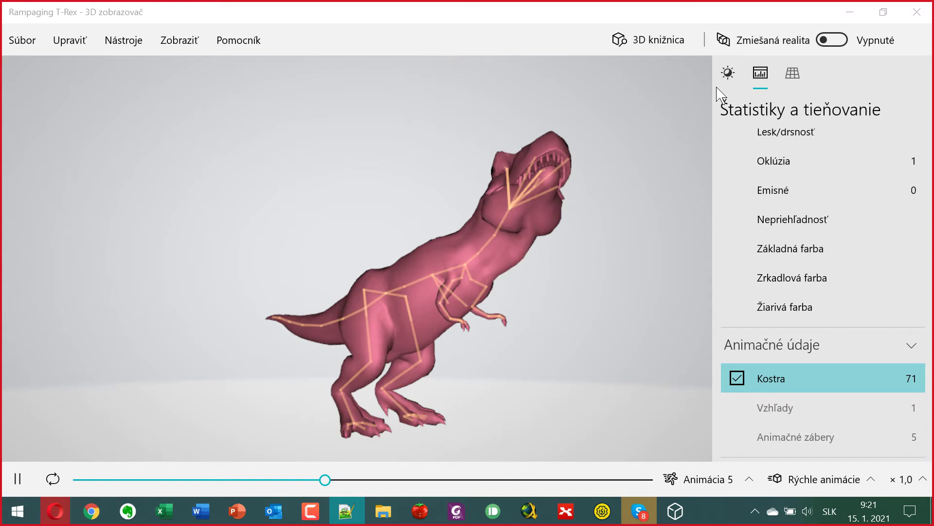
Try to turn on Zmiešaná realita for the T-Rex model
click(765, 13)
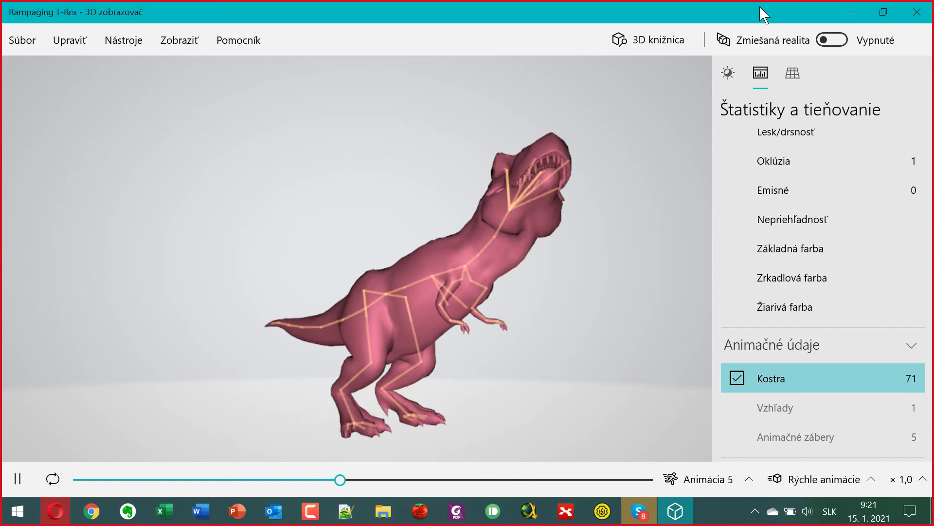
click(838, 41)
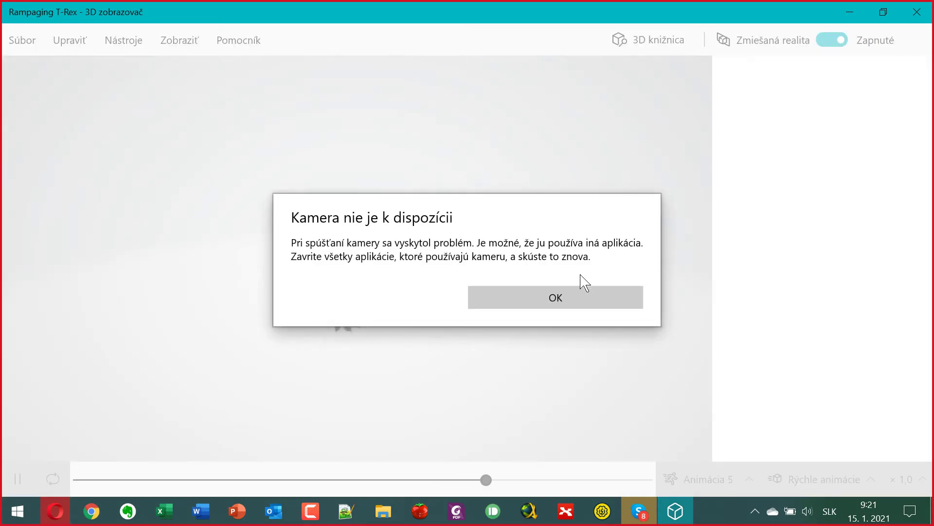
click(563, 303)
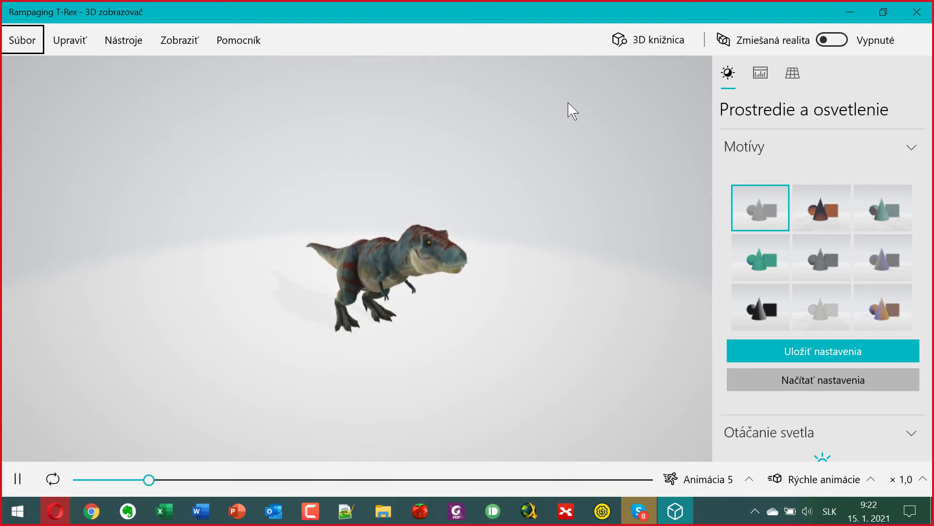
Open the 3D knižnica and browse the whole Animals & Insects collection
click(638, 42)
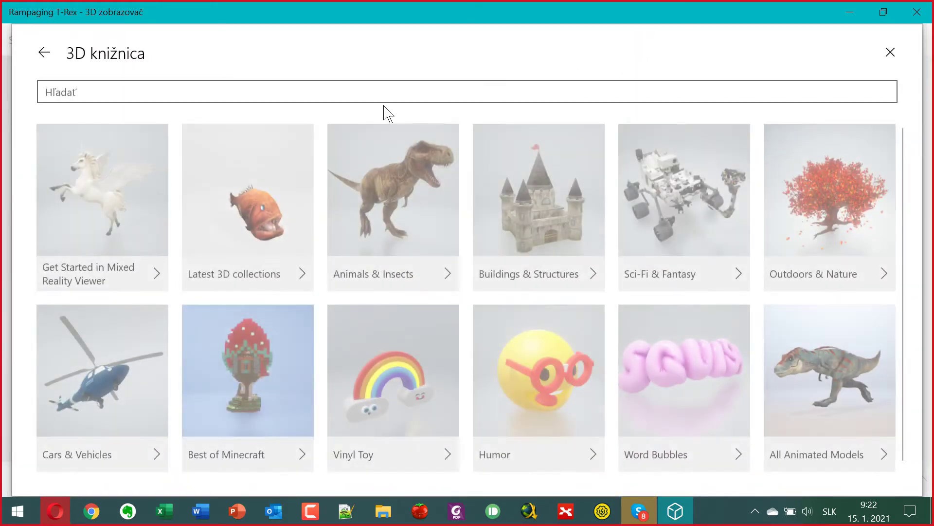
click(309, 96)
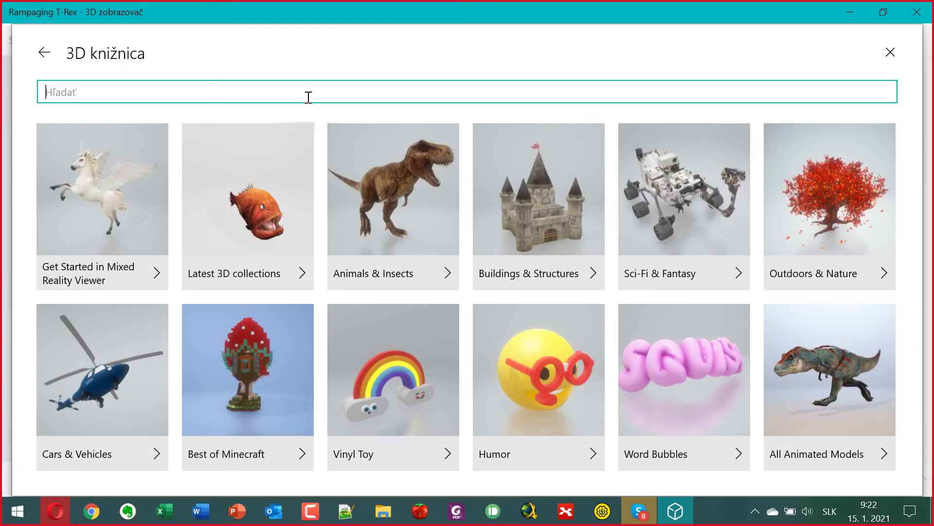
click(411, 159)
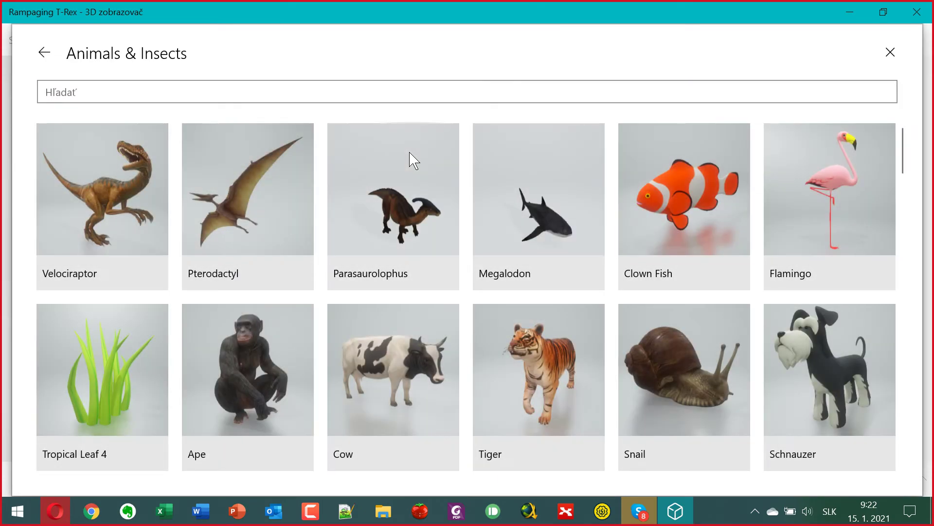
scroll(474, 197, down, 12)
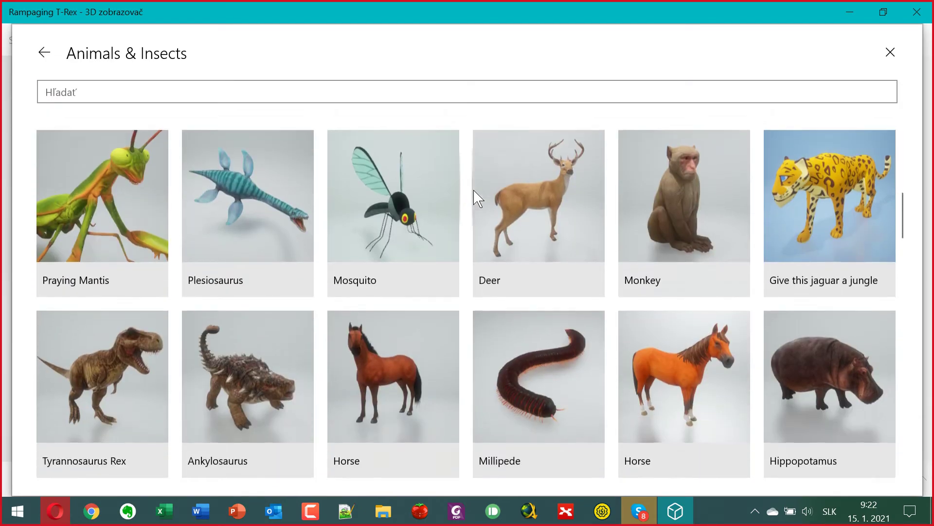
scroll(474, 194, down, 15)
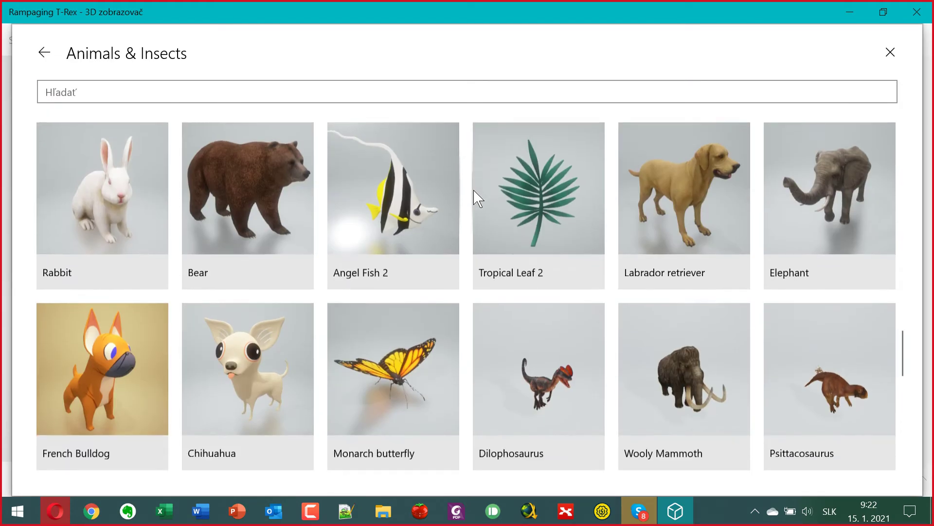
scroll(506, 188, down, 3)
scroll(507, 189, up, 4)
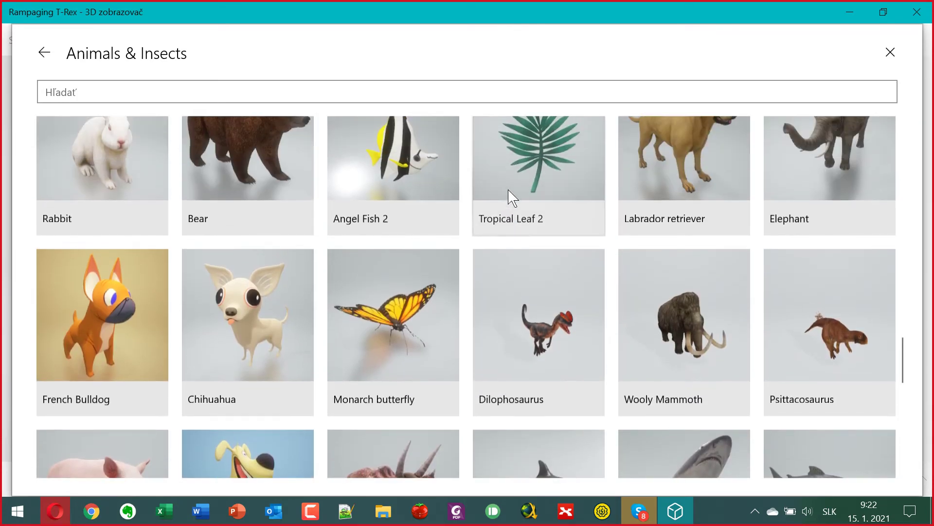
scroll(509, 186, down, 10)
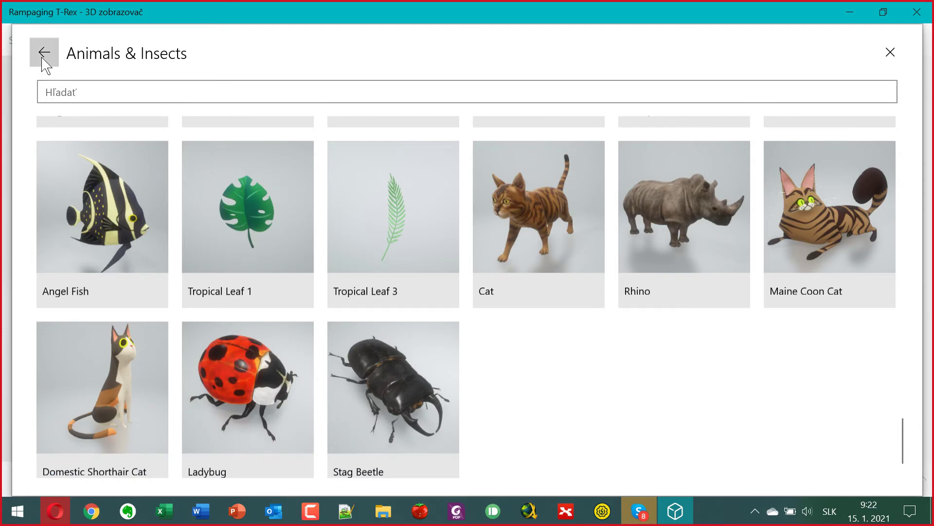
Go back to the library categories and load the Beating heart model from All Animated Models
click(43, 53)
click(826, 358)
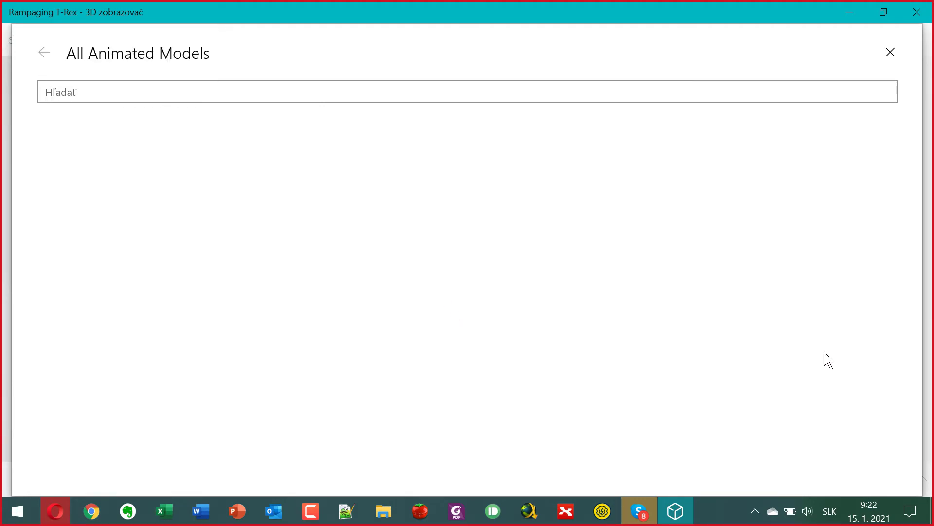
scroll(604, 282, down, 5)
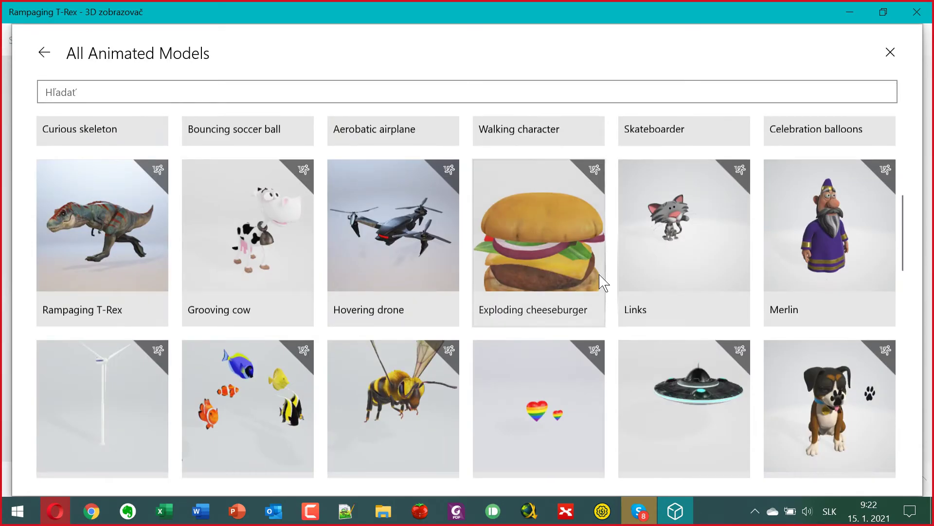
scroll(582, 253, down, 7)
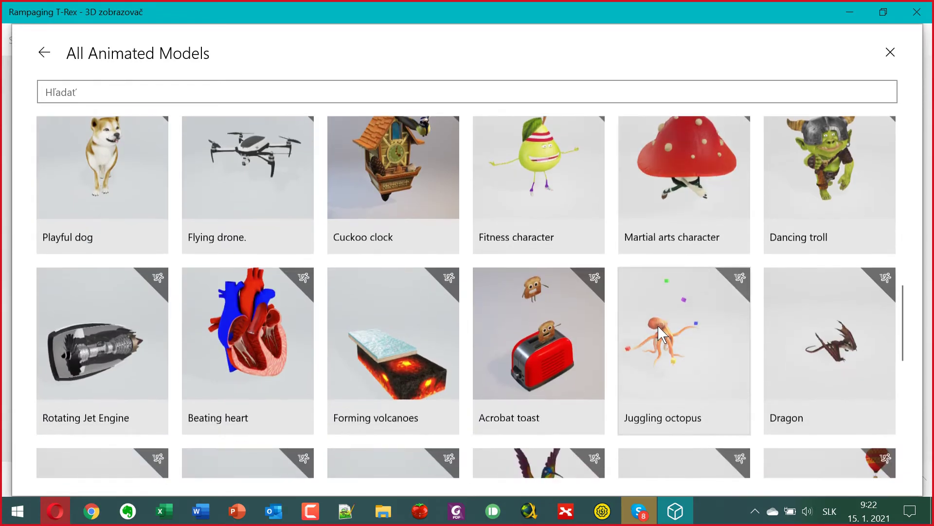
click(244, 317)
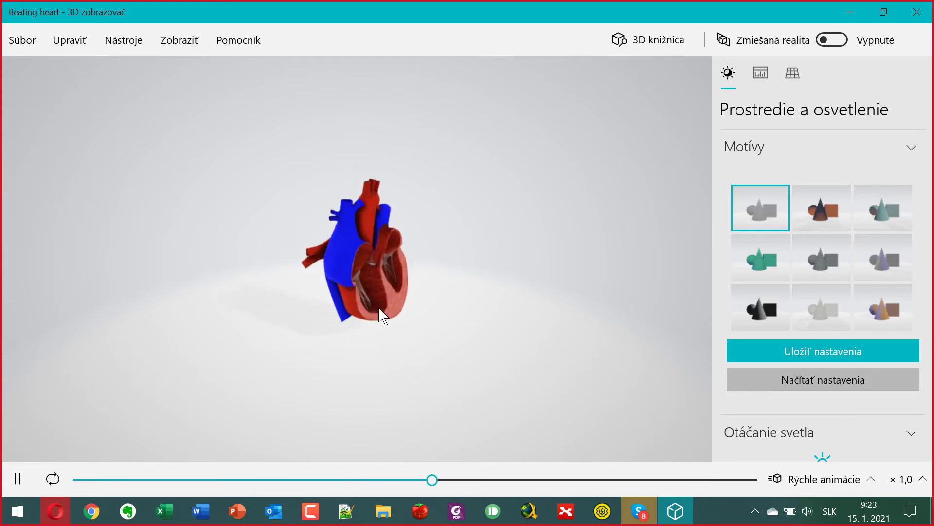
Examine the beating heart's chambers, valves and vessels up close from several angles
scroll(378, 303, up, 5)
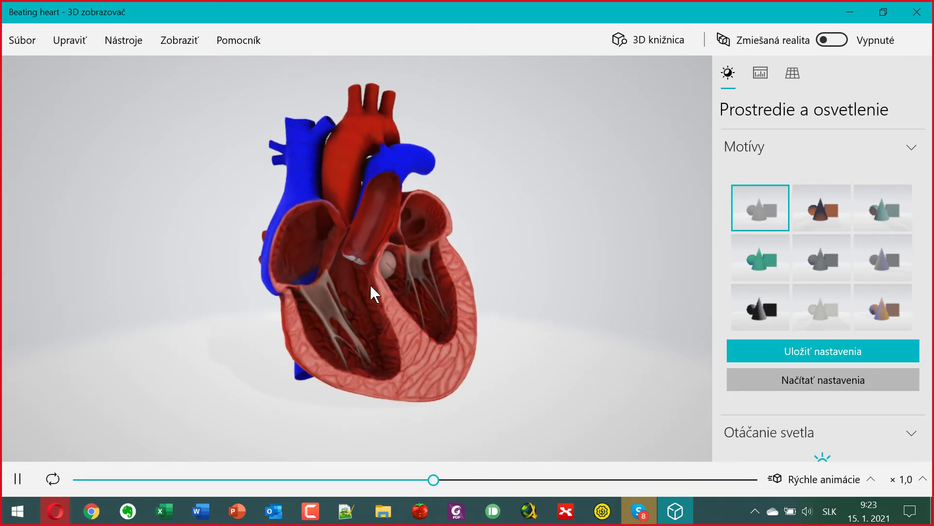
drag(344, 325, 298, 328)
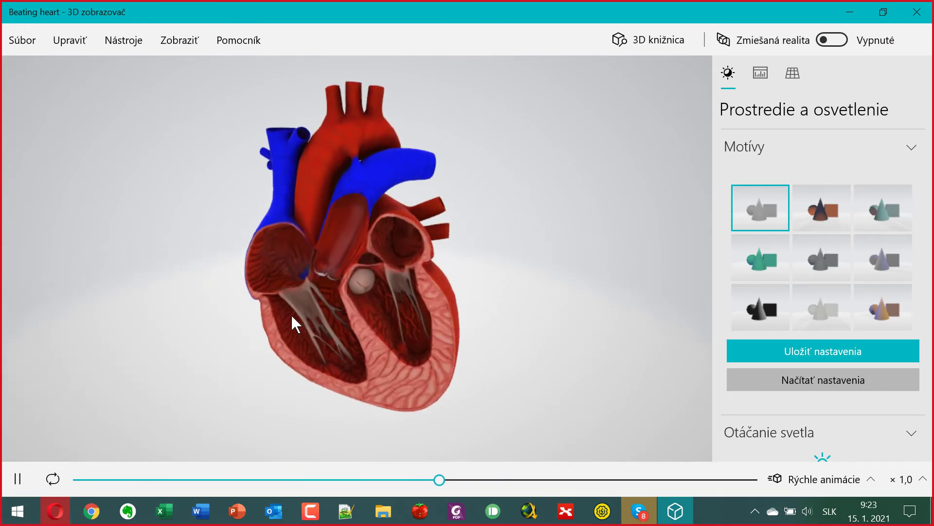
drag(302, 293, 311, 287)
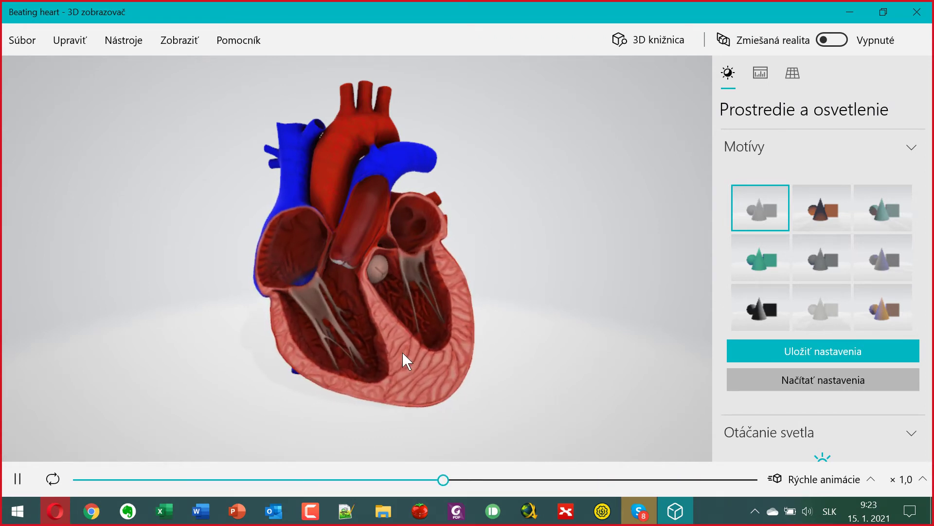
drag(386, 350, 403, 325)
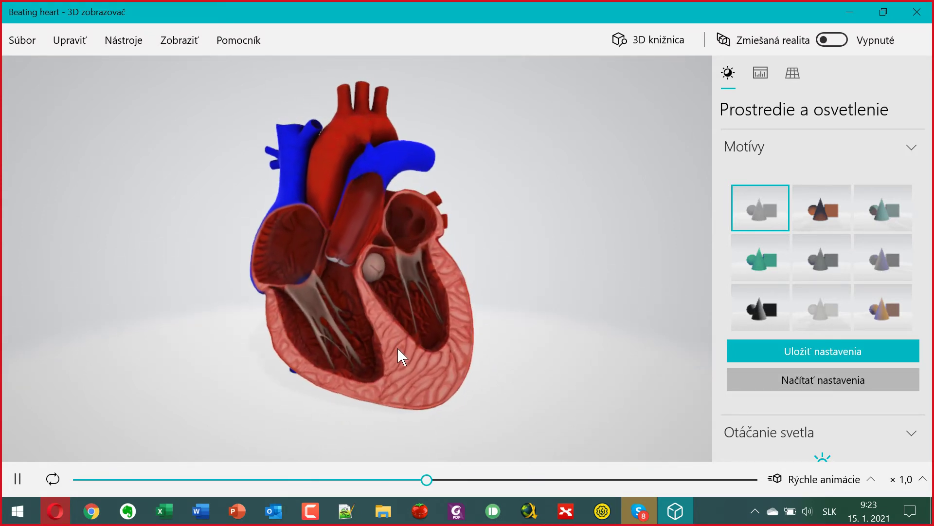
drag(396, 348, 426, 339)
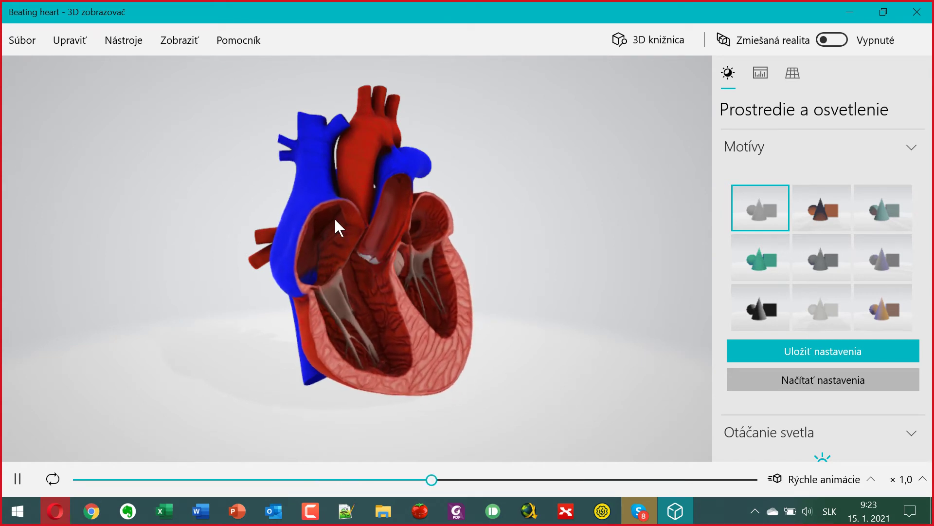
drag(361, 245, 302, 275)
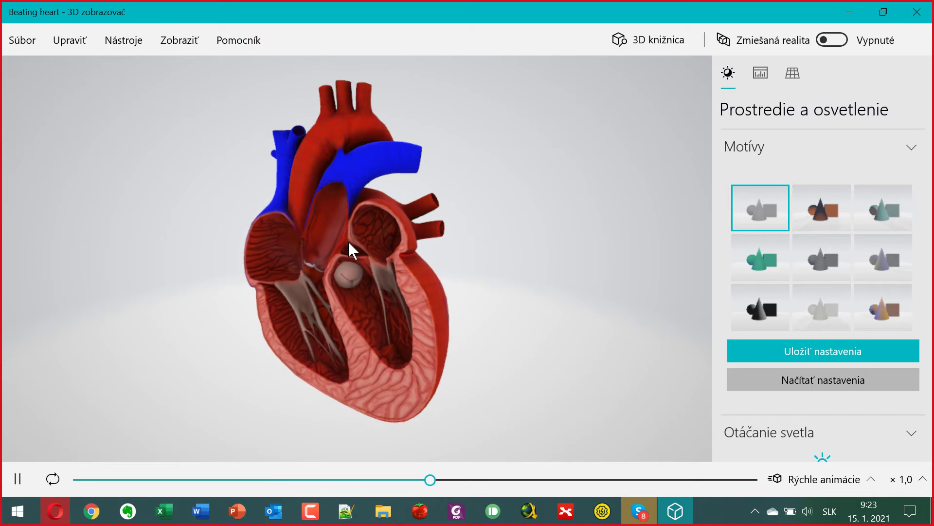
drag(357, 238, 364, 371)
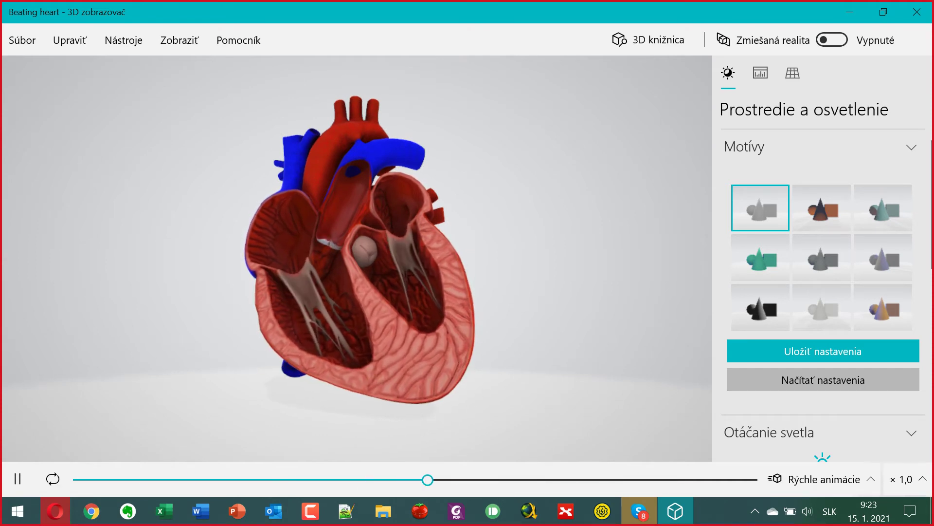
Switch to Opera and open the mixamo.com home page in a new tab
key(alt+Tab)
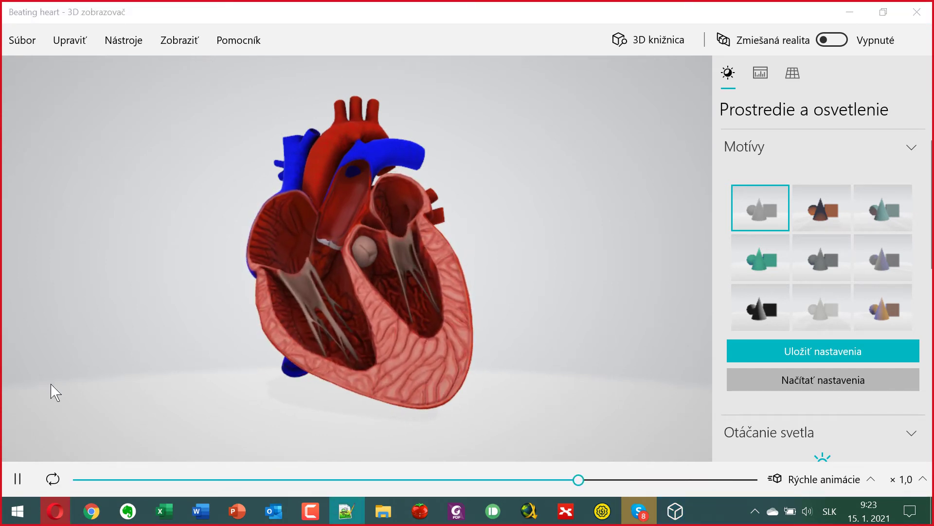
click(54, 510)
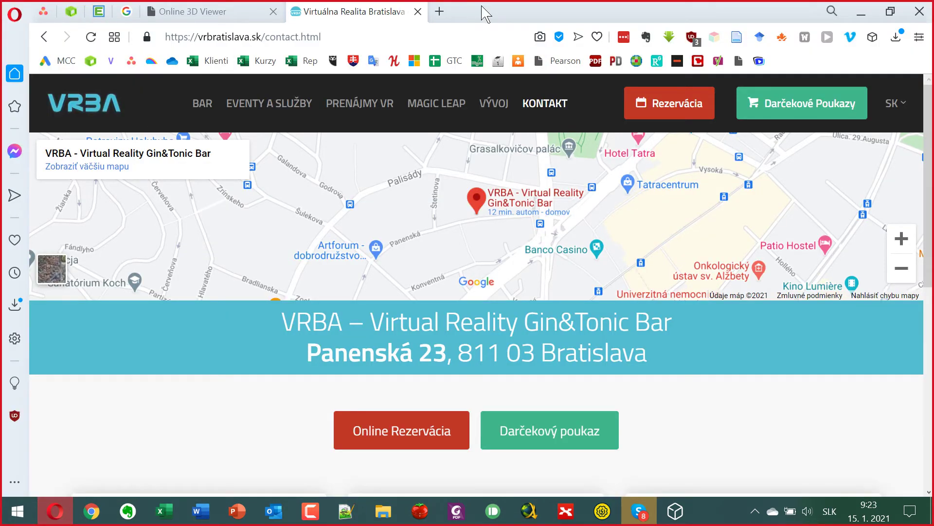
click(440, 11)
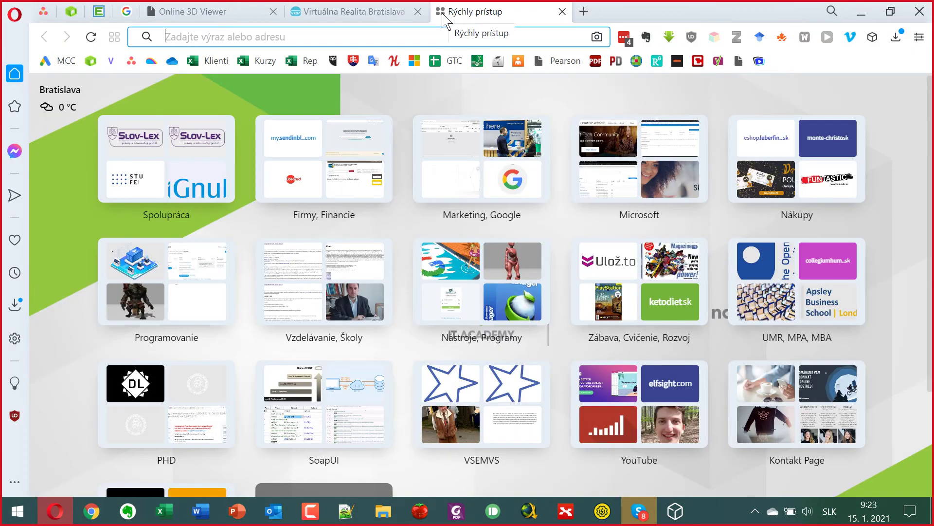
text(mix)
key(Return)
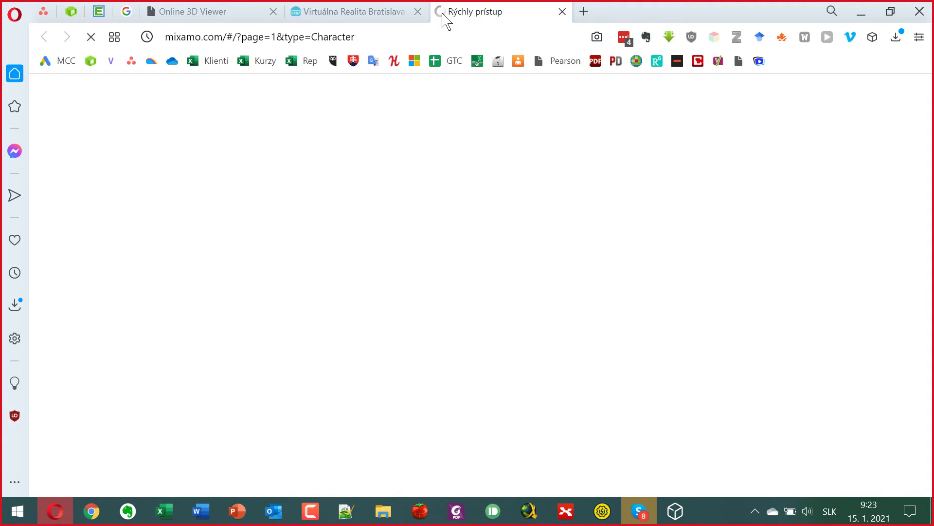
drag(178, 37, 353, 39)
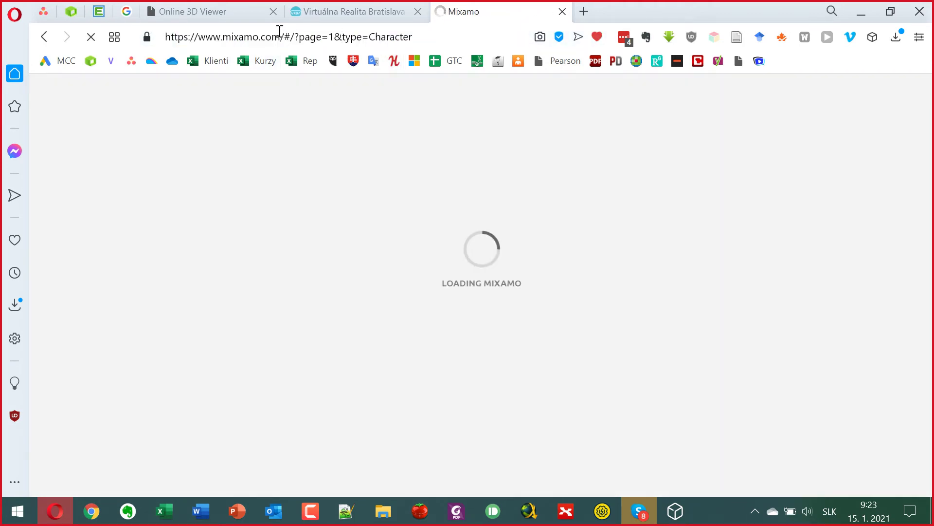
drag(281, 37, 90, 37)
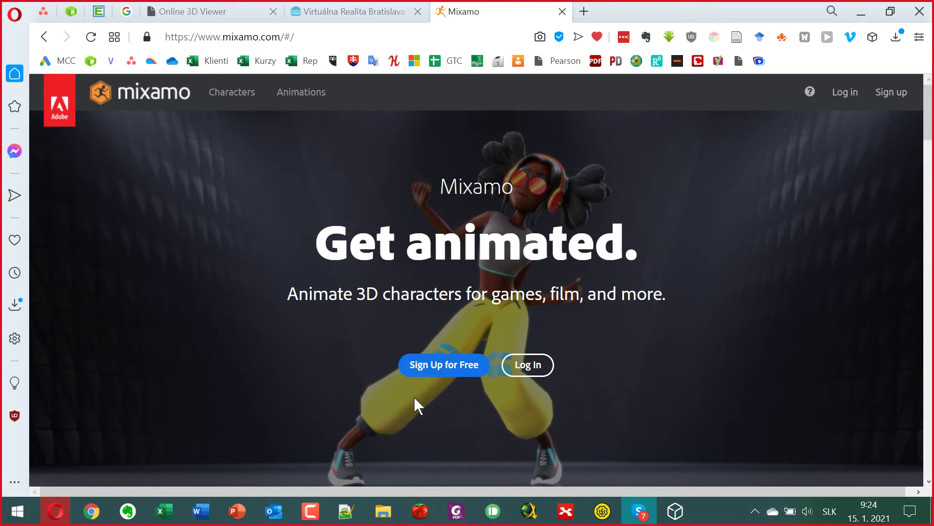
View Mixamo's free account sign-up form, return to the home page and open the Adobe sign-in page
click(414, 368)
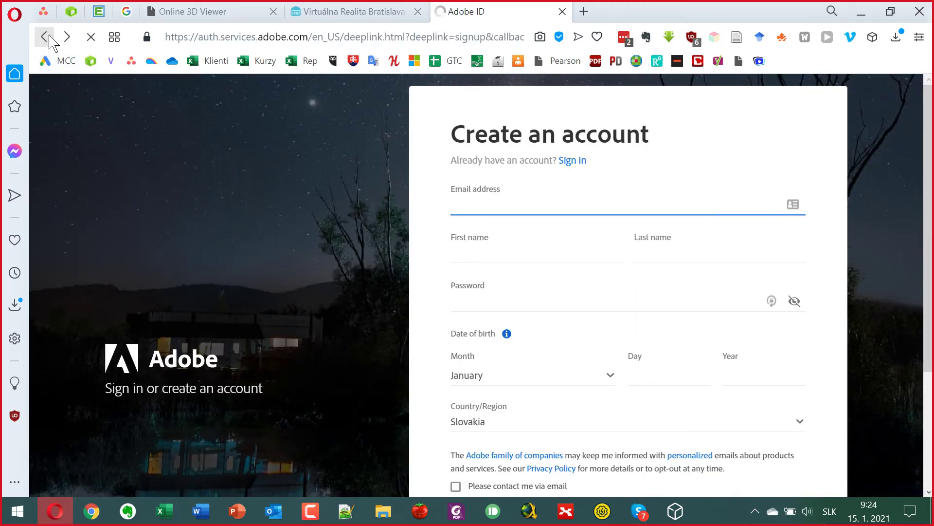
click(44, 37)
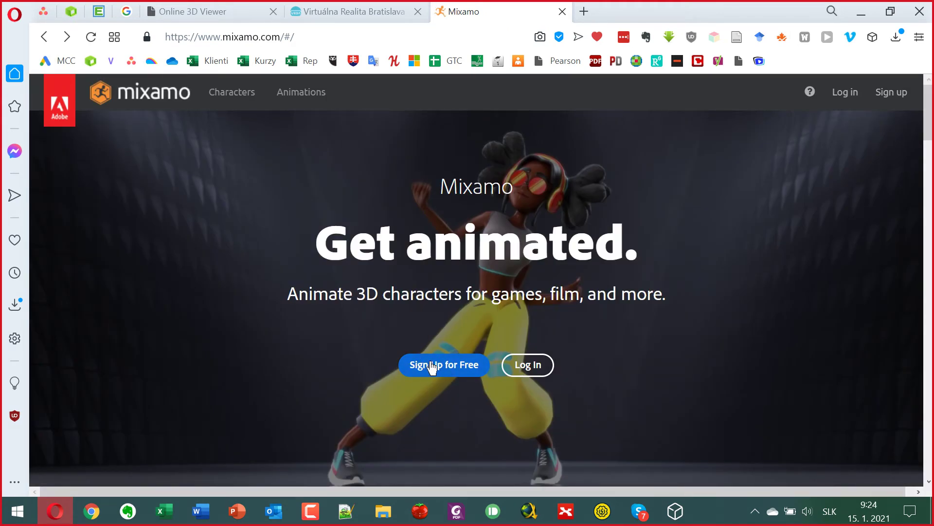
click(532, 365)
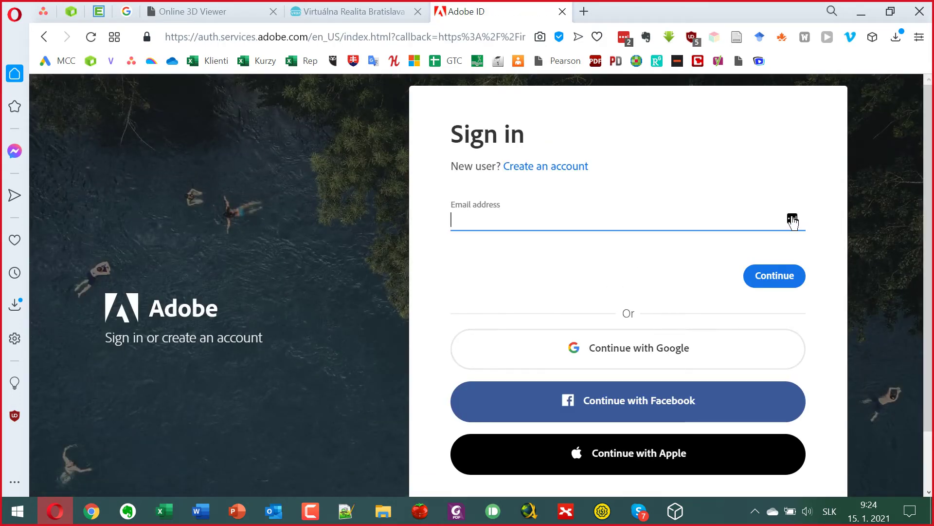
Sign in with the saved Adobe account e-mail and password, and skip the offer to install the Account Access app
click(792, 220)
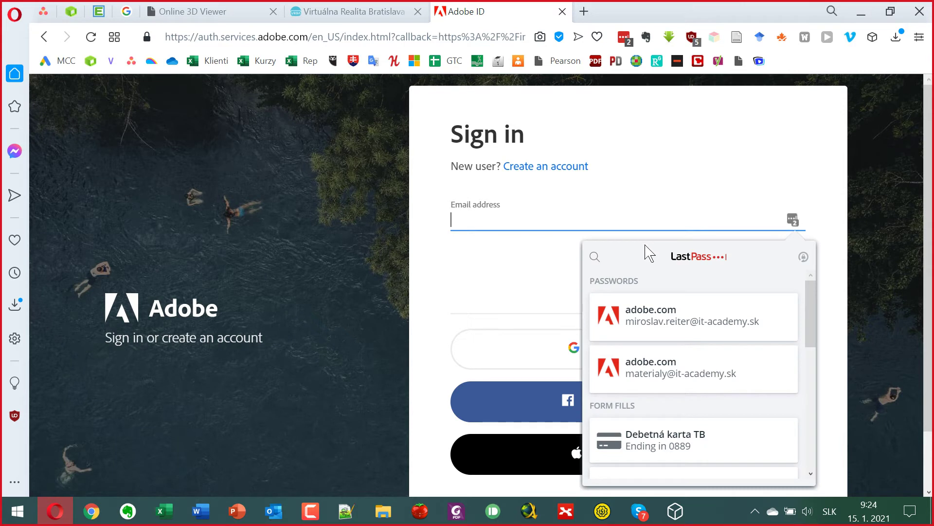
click(642, 314)
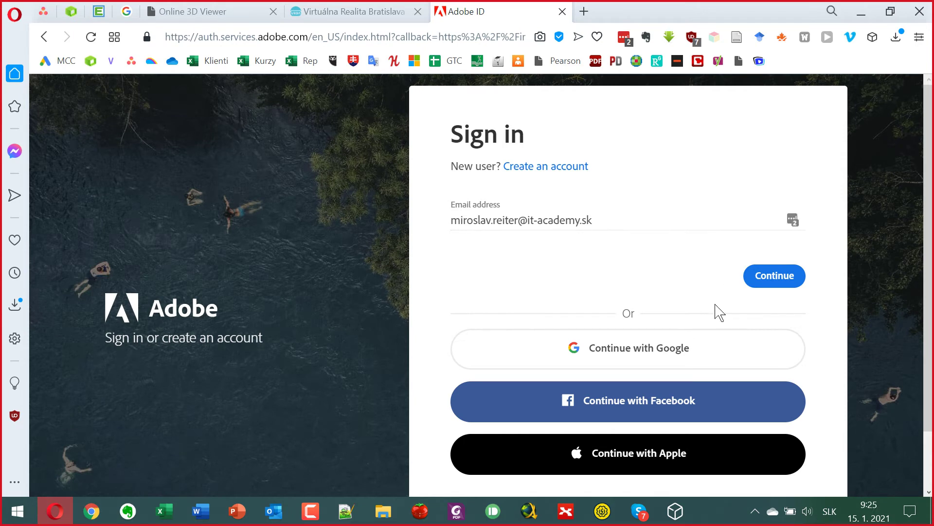
click(774, 275)
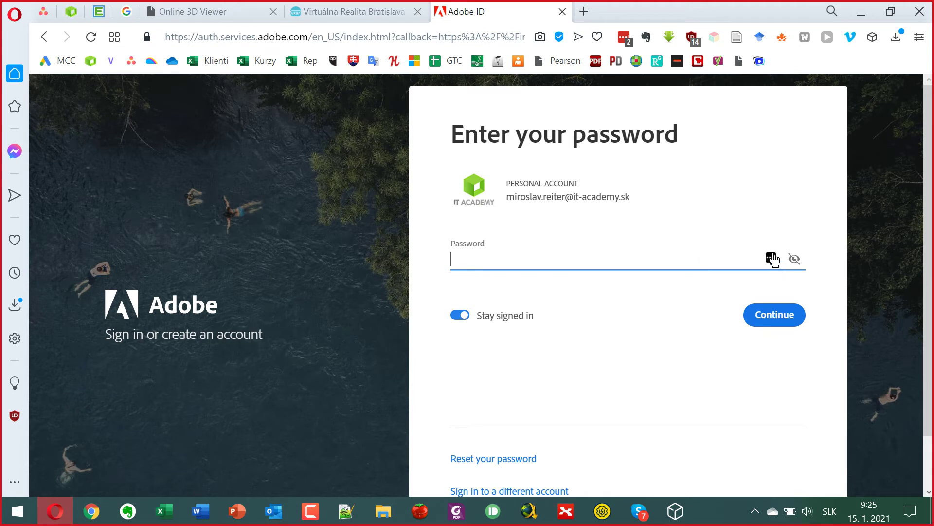
click(771, 259)
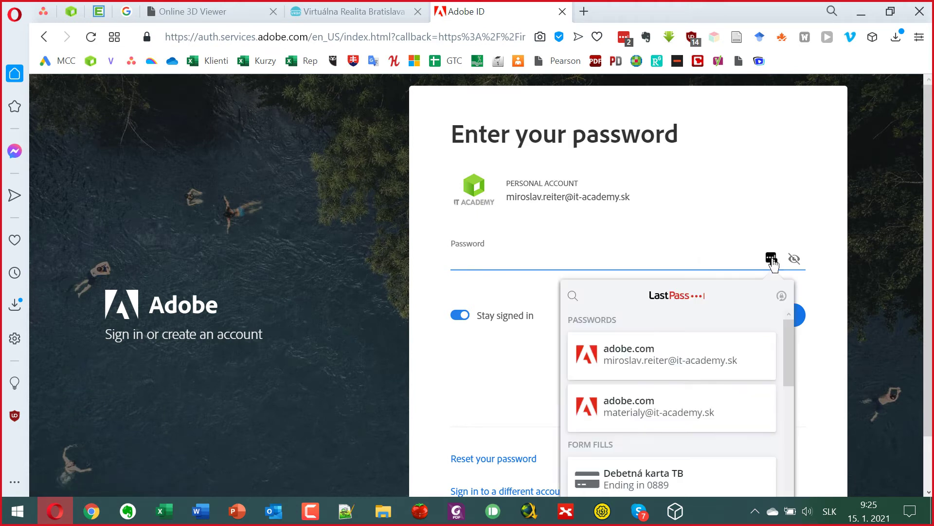
click(669, 353)
click(764, 322)
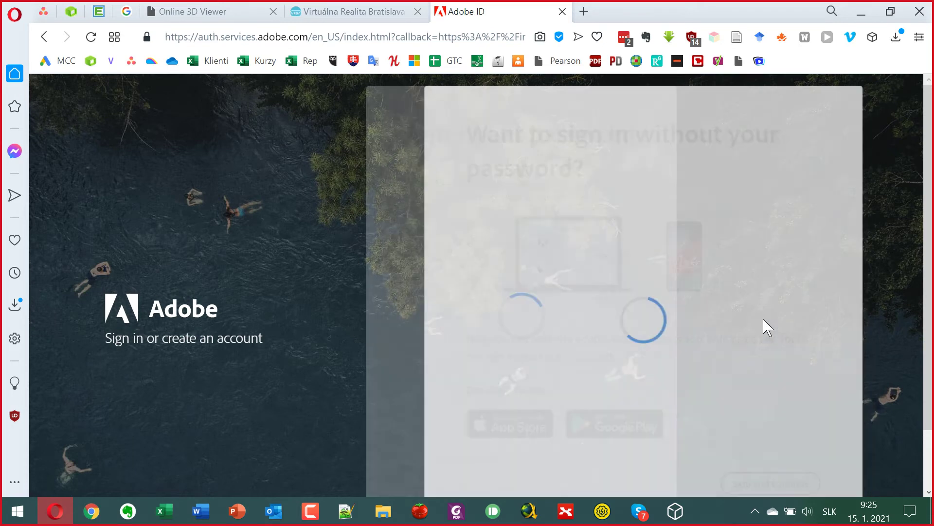
scroll(740, 361, down, 1)
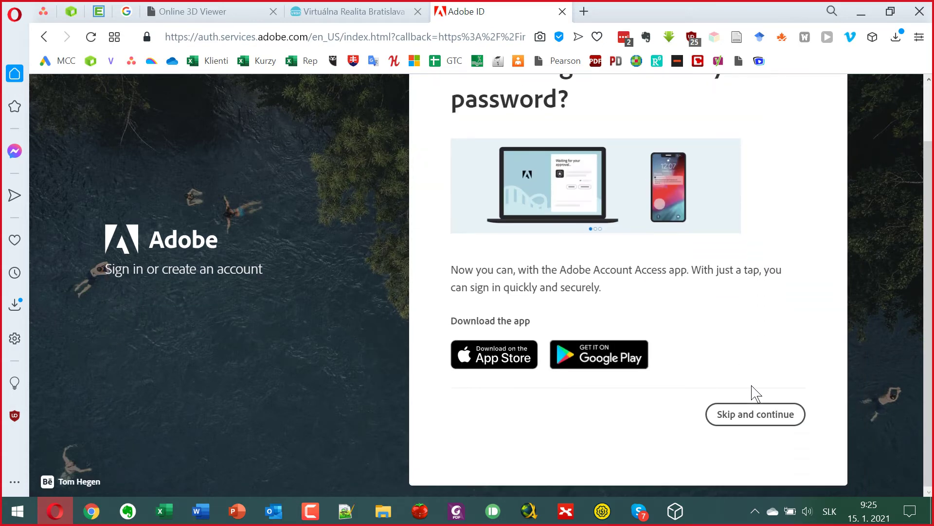
click(742, 417)
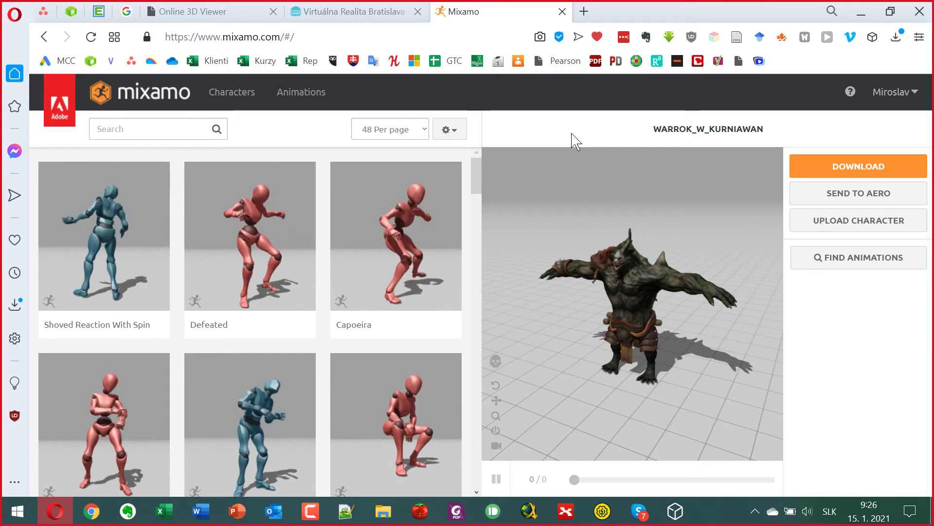
Open the character collection and load Warrok W Kurniawan, rotate it to face front, and replace it with Mutant
click(236, 94)
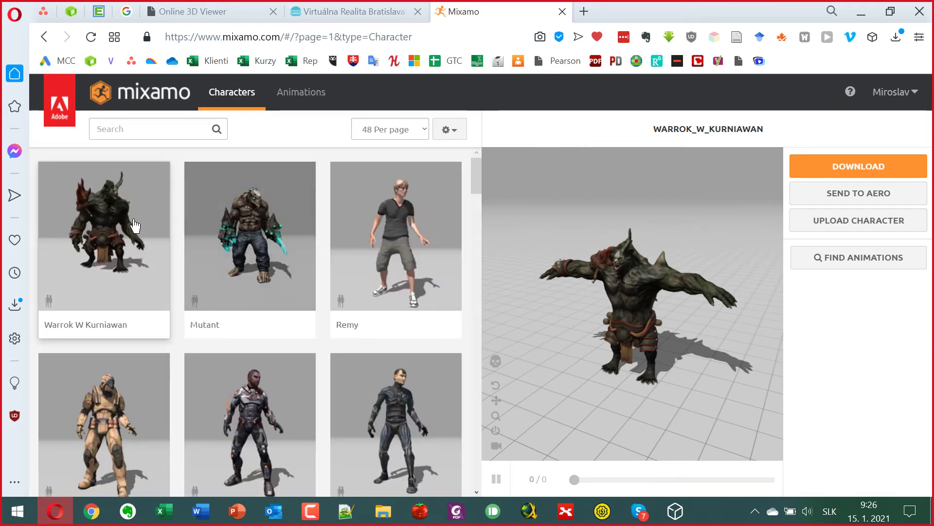
click(120, 229)
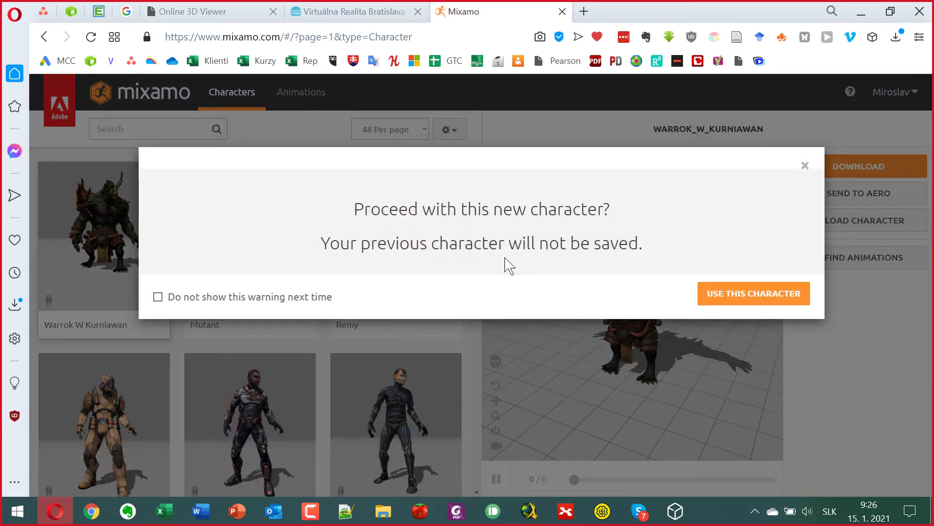
click(782, 292)
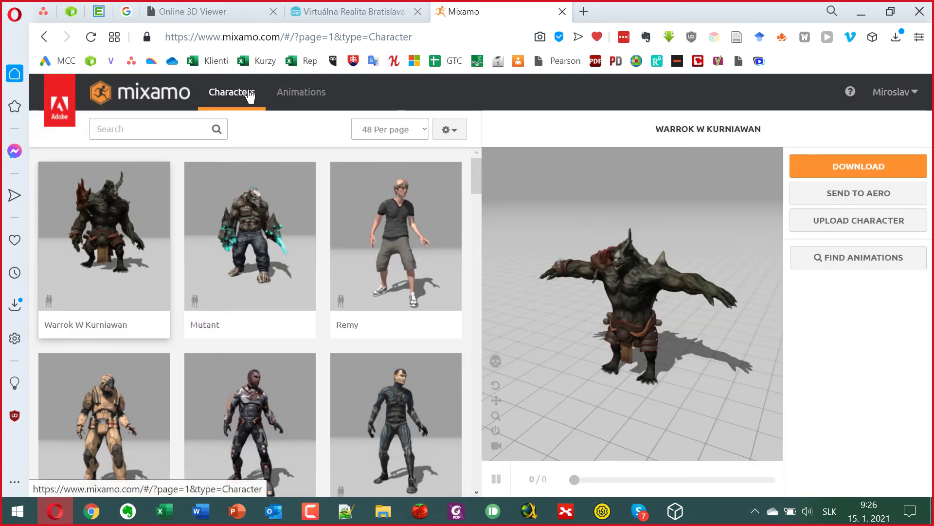
drag(705, 329, 725, 375)
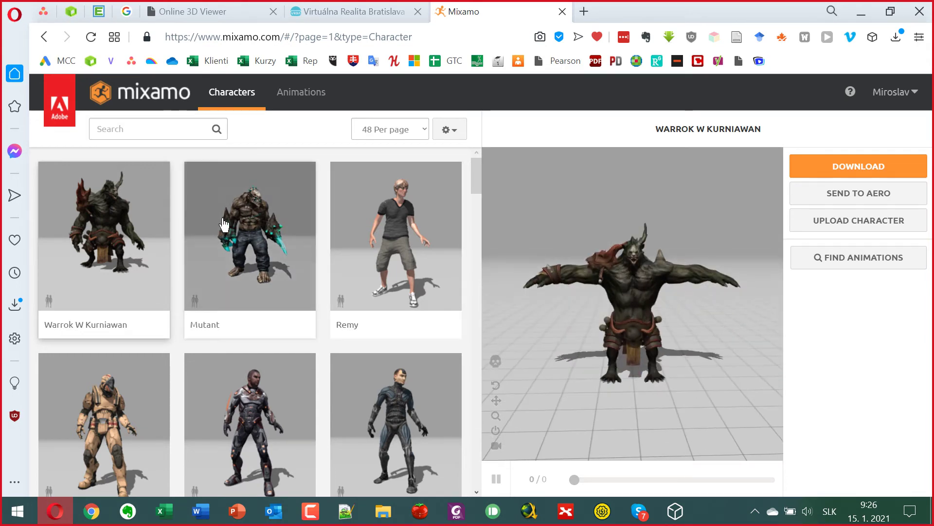
click(250, 214)
click(778, 297)
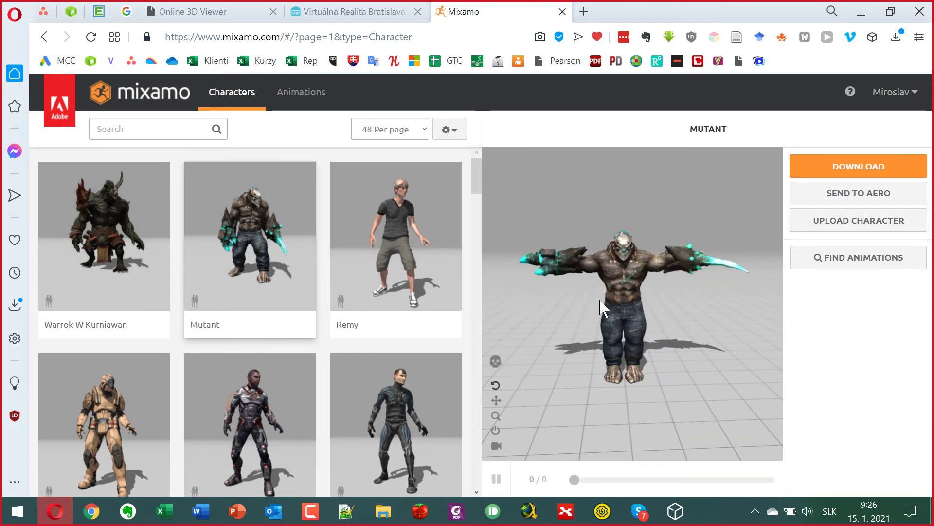
Browse further through the characters and use Paladin J Nordstrom as the new character in the preview
scroll(372, 333, down, 10)
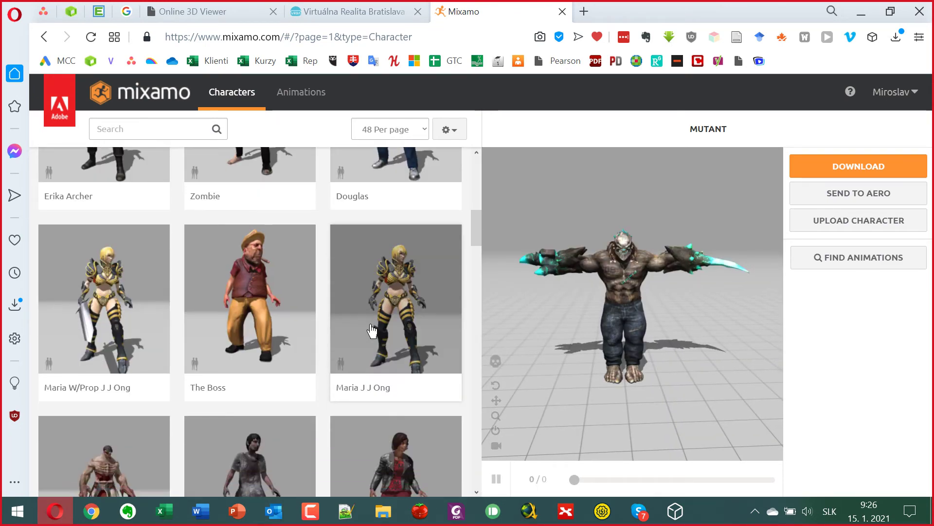
scroll(372, 332, down, 6)
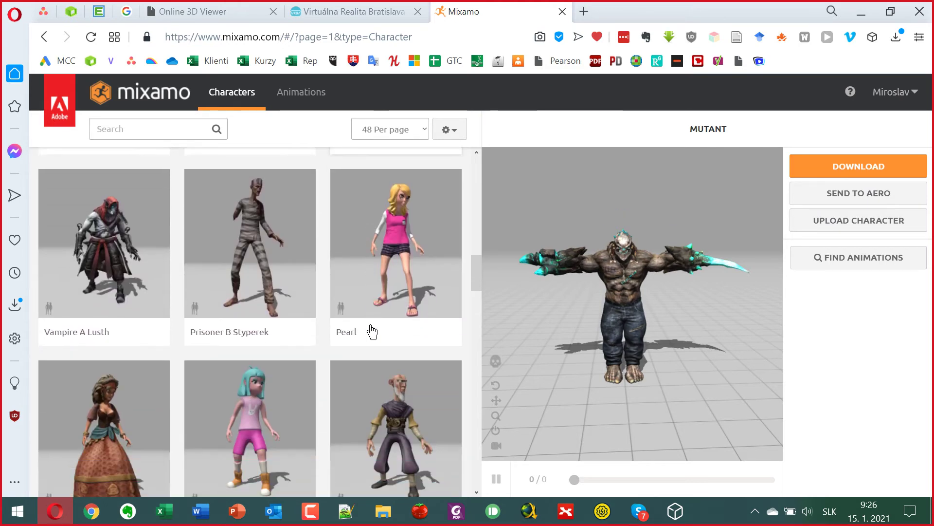
scroll(372, 333, down, 12)
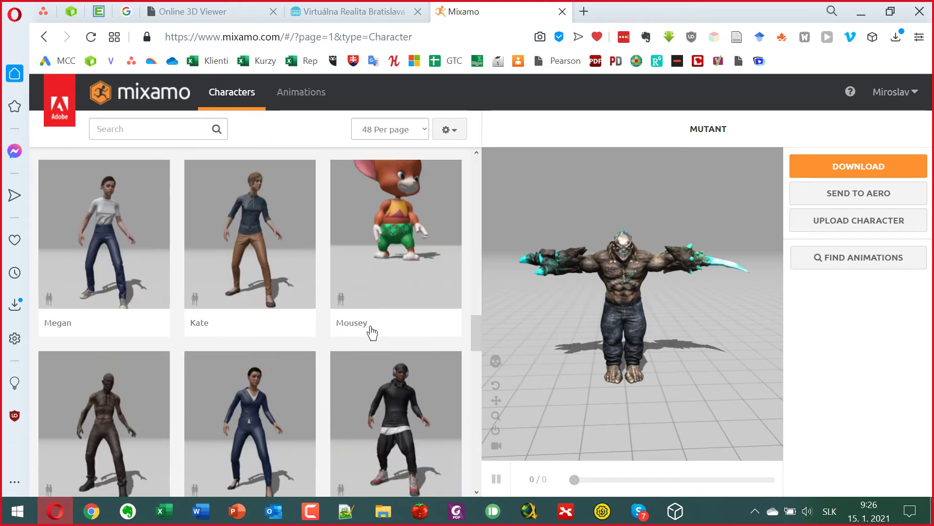
scroll(372, 332, down, 4)
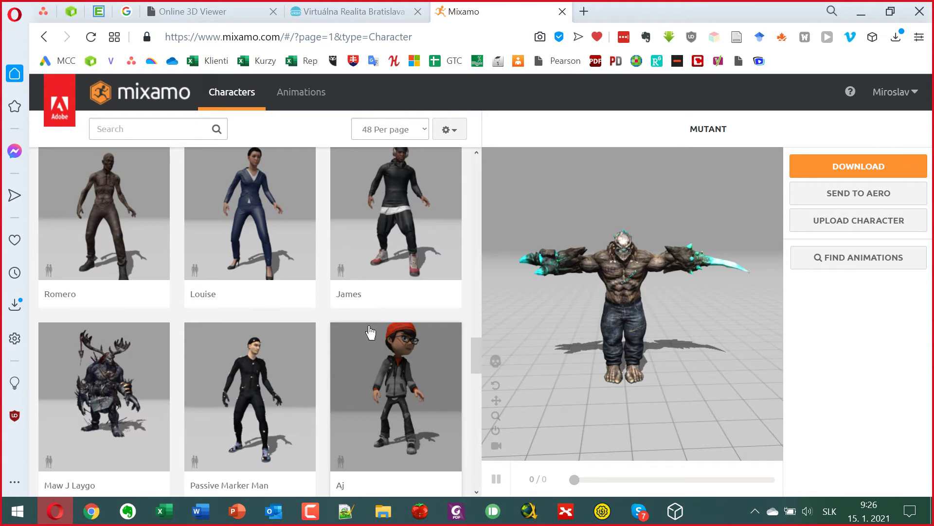
scroll(370, 332, down, 3)
scroll(368, 331, down, 16)
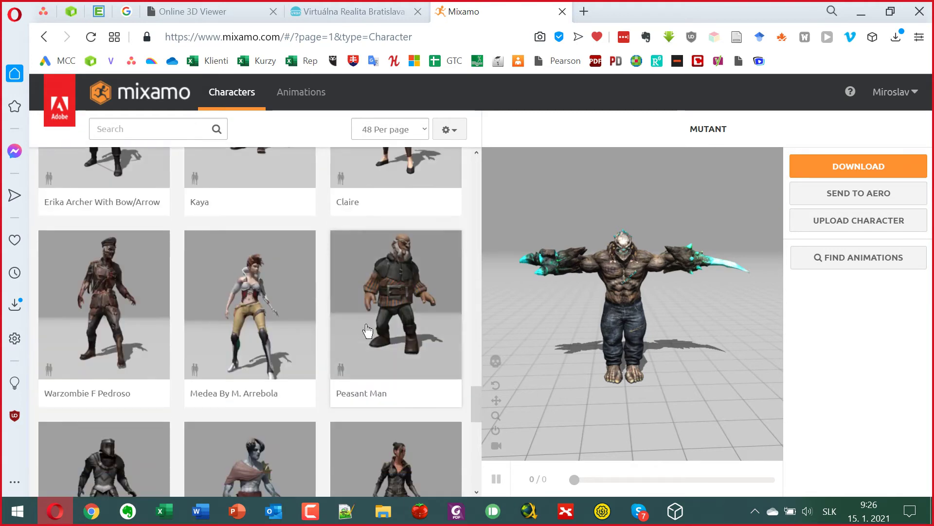
scroll(62, 235, up, 1)
click(80, 218)
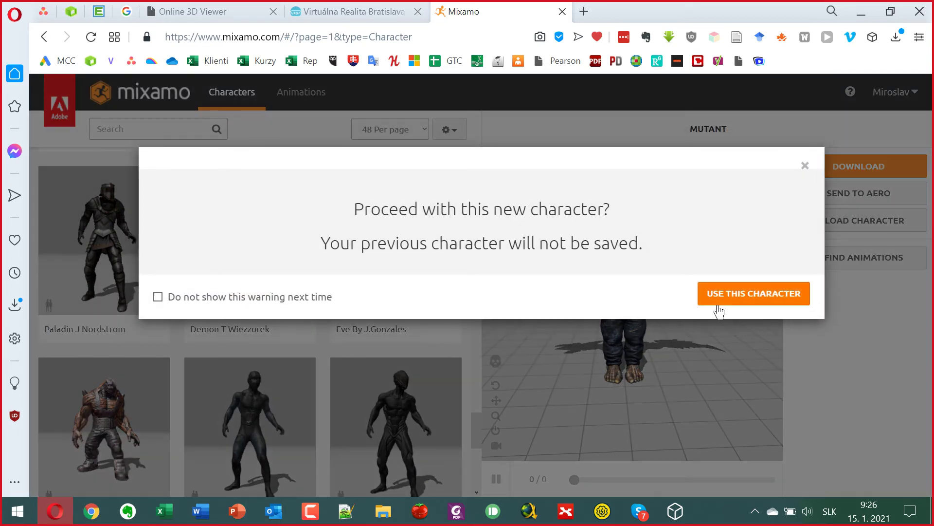
click(716, 282)
scroll(290, 292, down, 2)
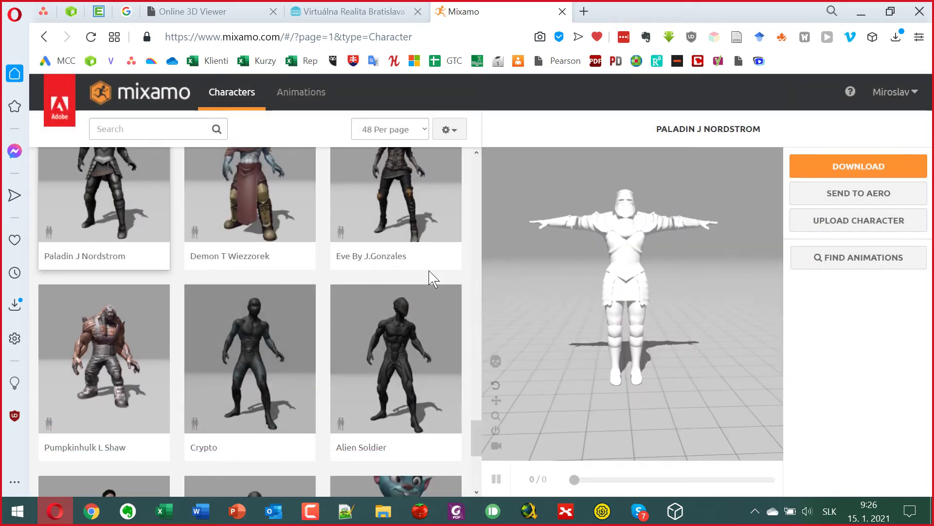
mouse_move(657, 335)
mouse_down()
mouse_move(622, 334)
mouse_move(559, 308)
mouse_move(673, 407)
mouse_move(672, 316)
mouse_move(650, 295)
mouse_move(652, 311)
mouse_move(699, 327)
mouse_move(663, 381)
mouse_move(630, 324)
mouse_move(652, 341)
mouse_move(659, 331)
mouse_up()
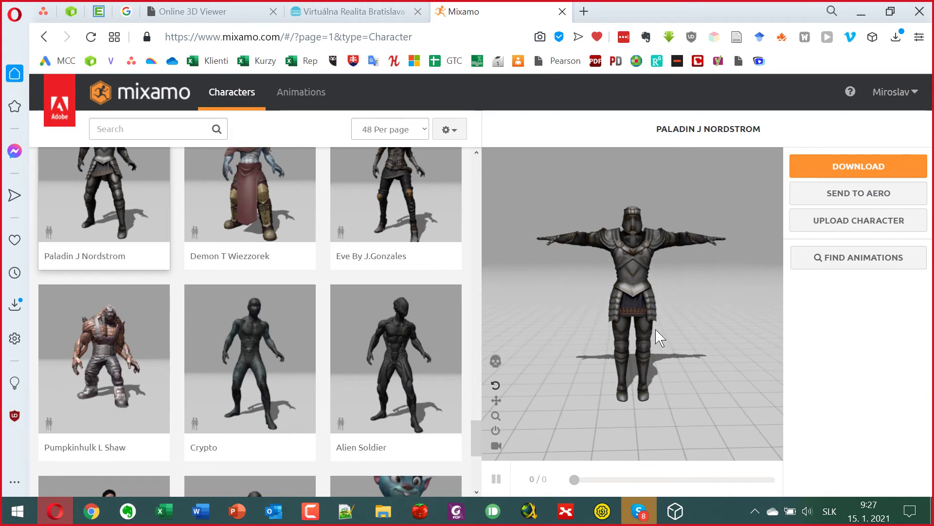
Browse the animation collection and apply Shoved Reaction With Spin to the paladin
click(317, 94)
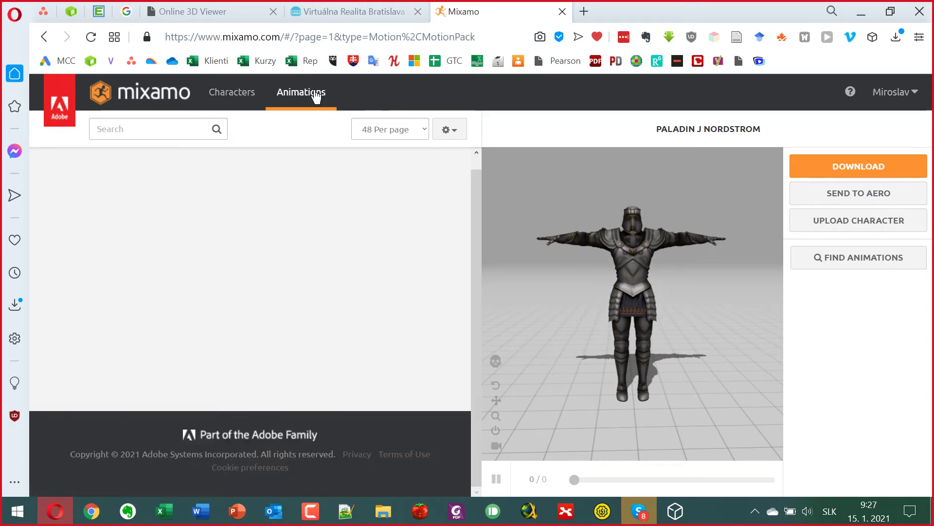
scroll(185, 207, down, 8)
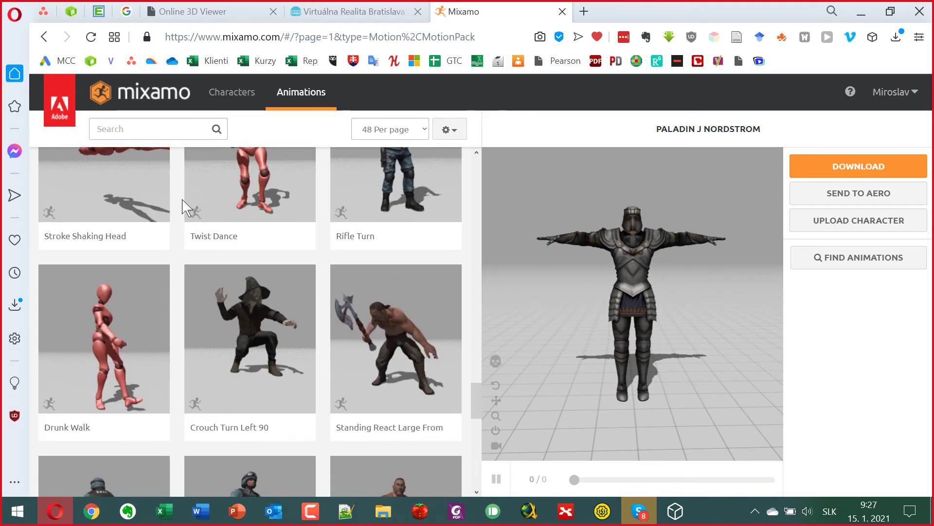
scroll(184, 210, down, 10)
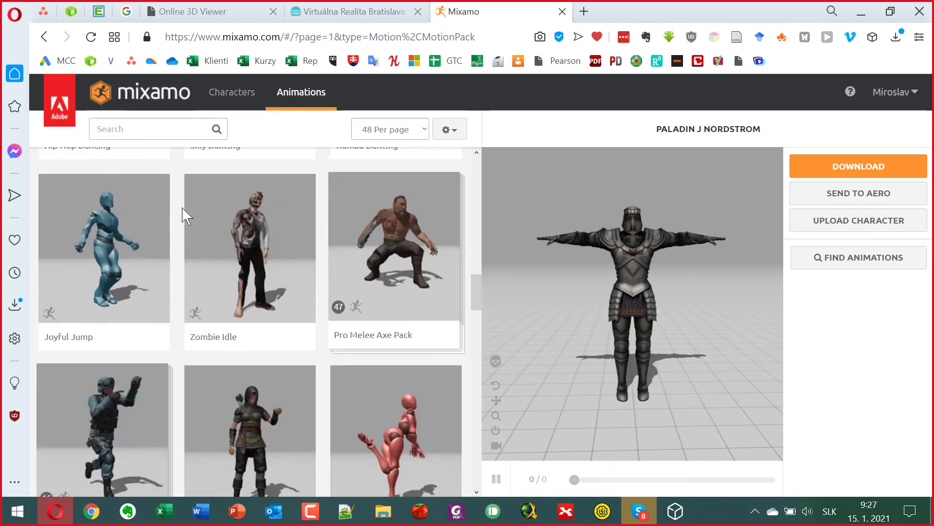
scroll(184, 219, up, 10)
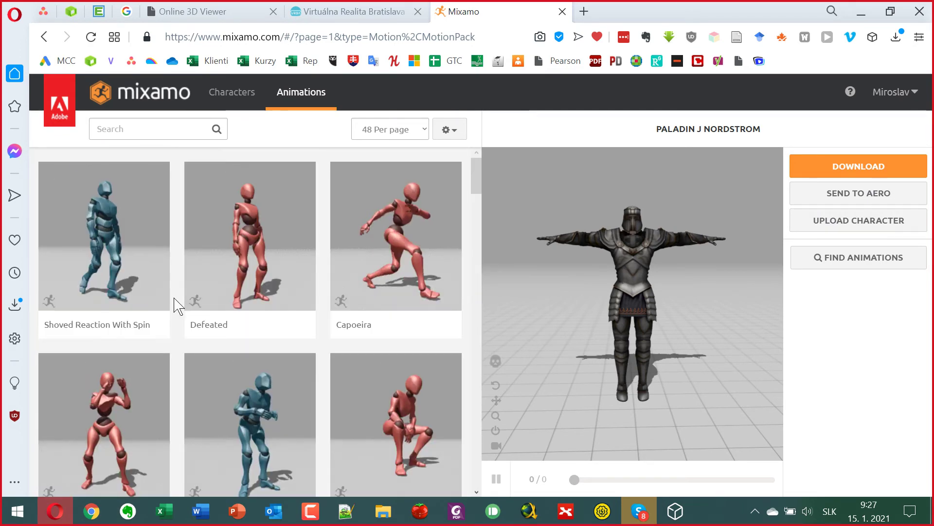
click(111, 237)
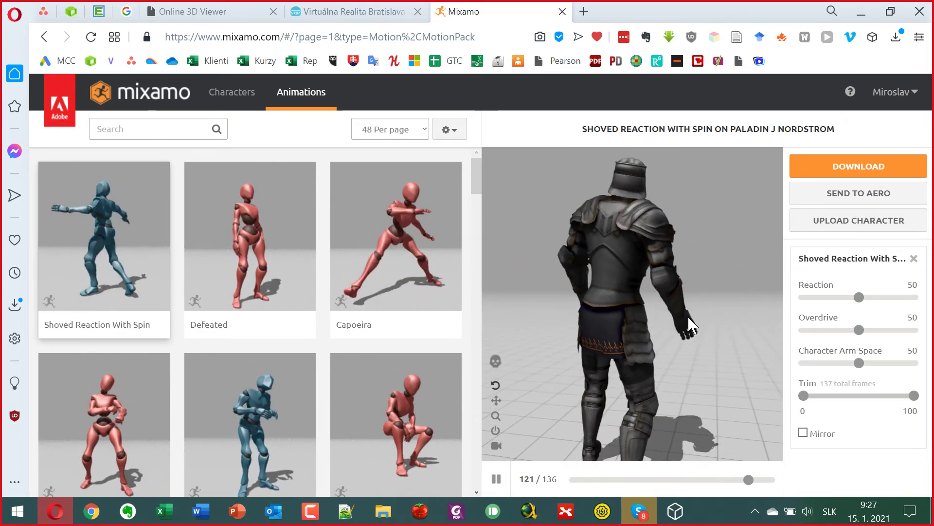
Apply the Capoeira animation to the paladin and view the motion from several angles
click(440, 247)
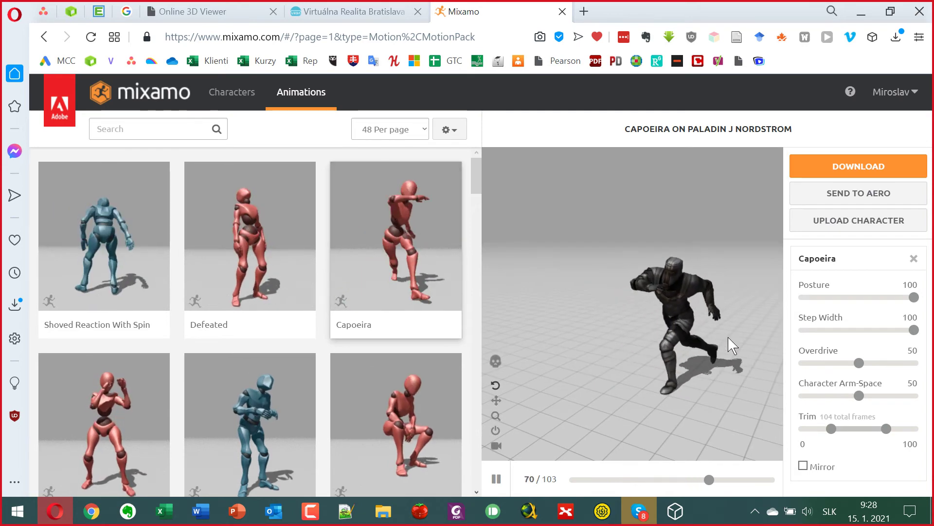
drag(711, 317, 576, 311)
scroll(290, 269, down, 7)
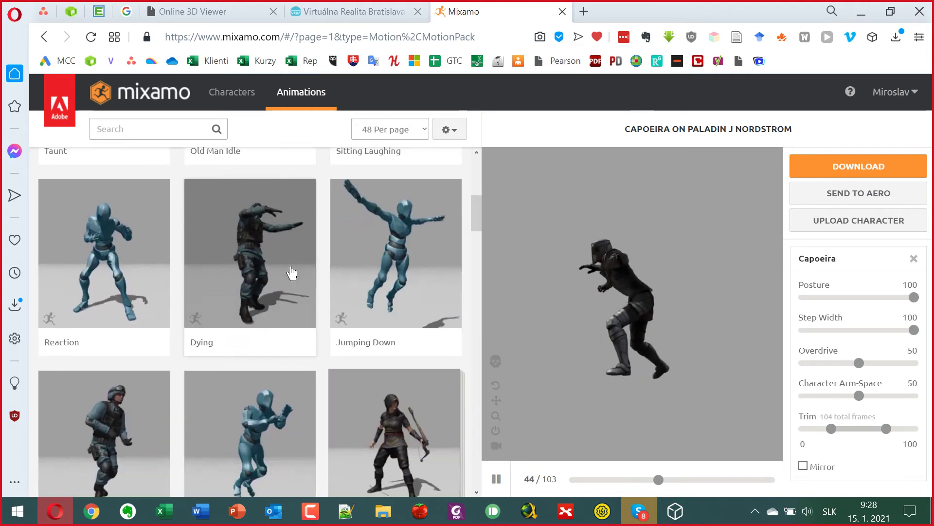
scroll(291, 272, down, 5)
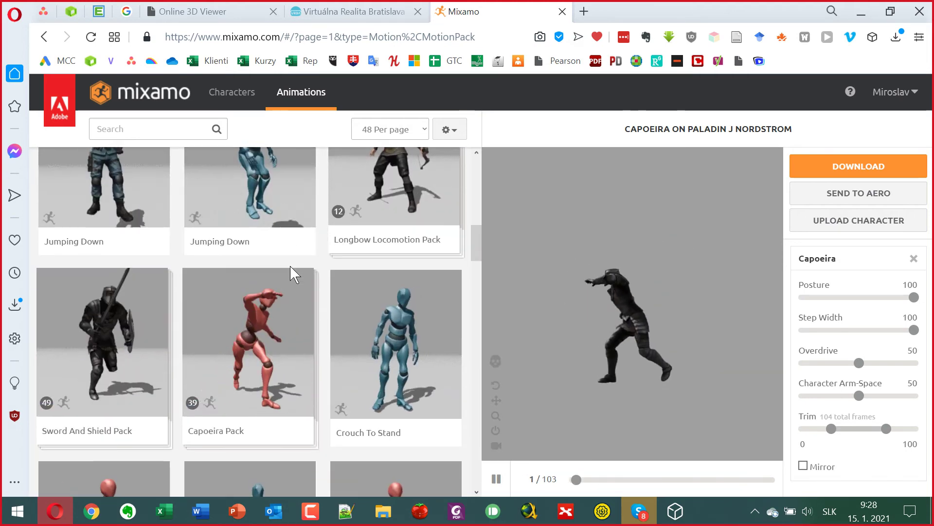
drag(649, 360, 722, 384)
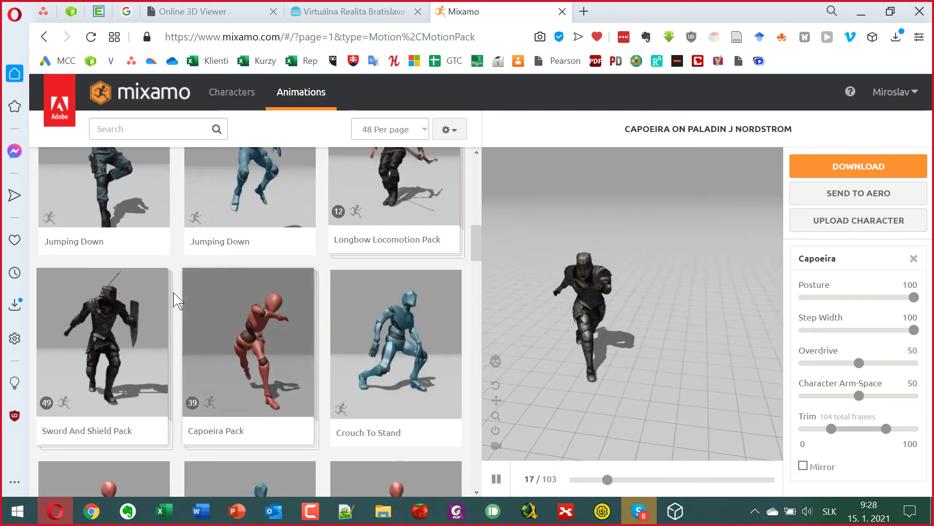
Apply Rumba Dancing to the paladin with Enthusiasm 10, Overdrive 74 and Character Arm-Space 25
scroll(178, 300, down, 3)
click(416, 367)
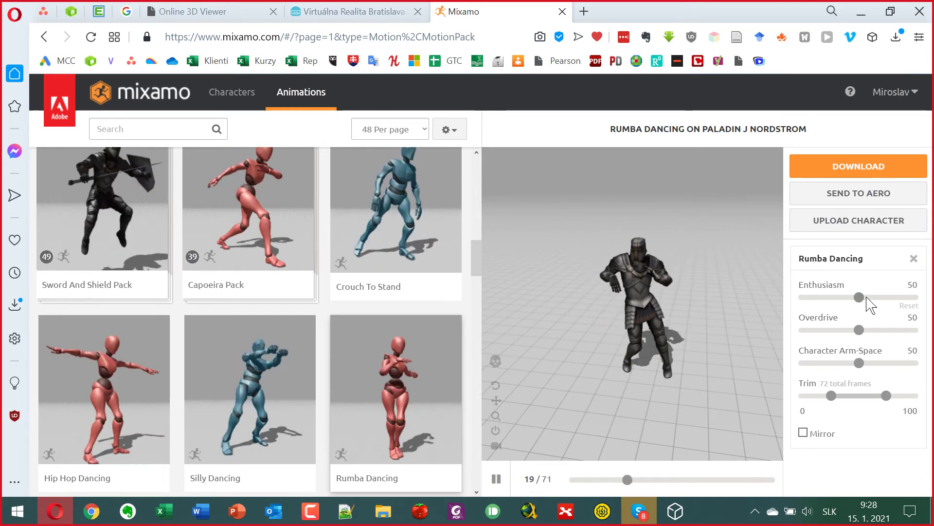
drag(873, 299, 895, 300)
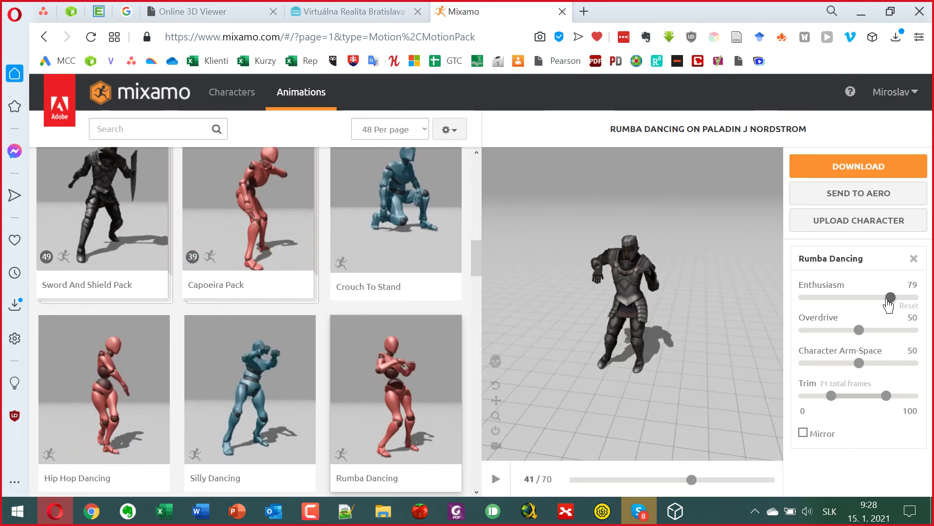
drag(823, 302, 818, 299)
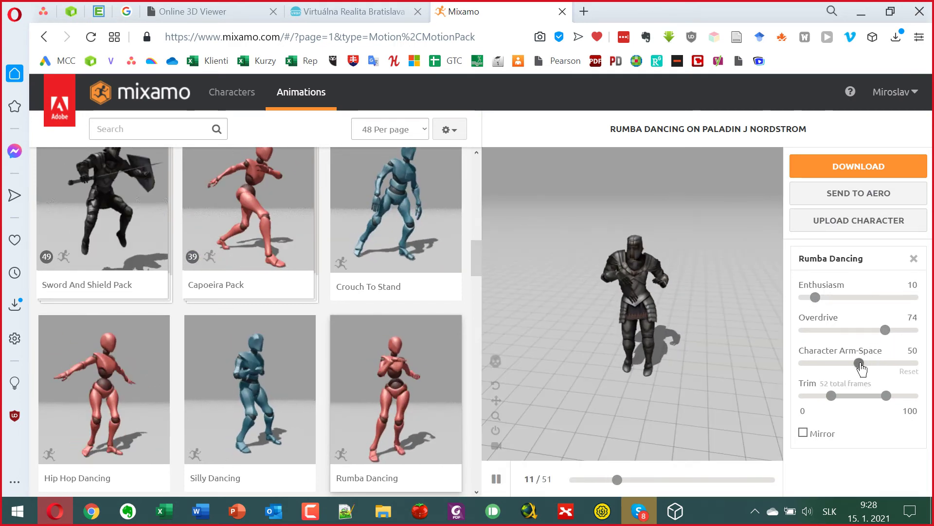
drag(859, 364, 832, 363)
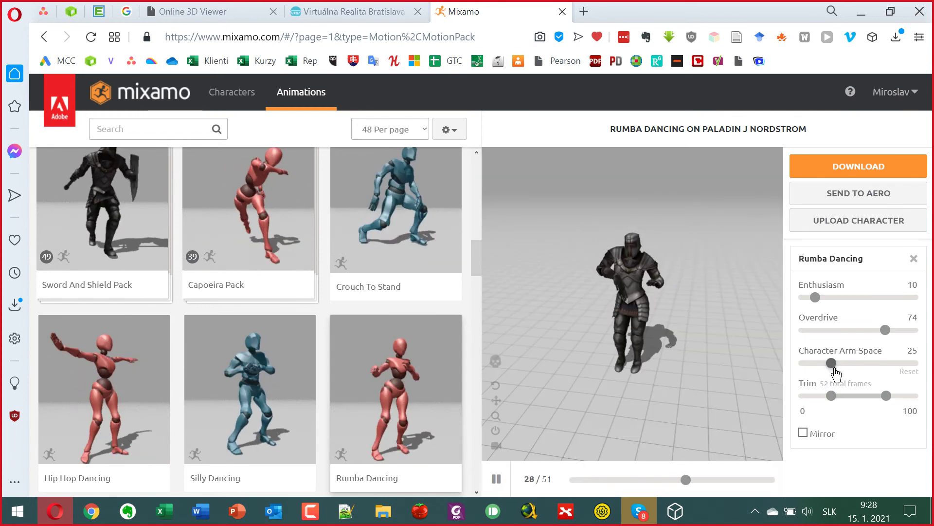
Apply Hip Hop Dancing to the paladin and review the format and skin options in its download settings
click(112, 367)
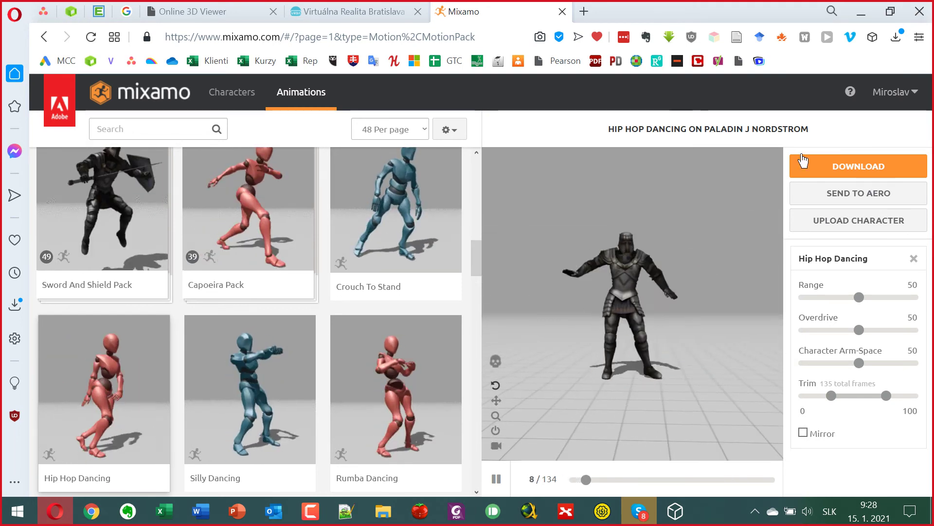
click(863, 168)
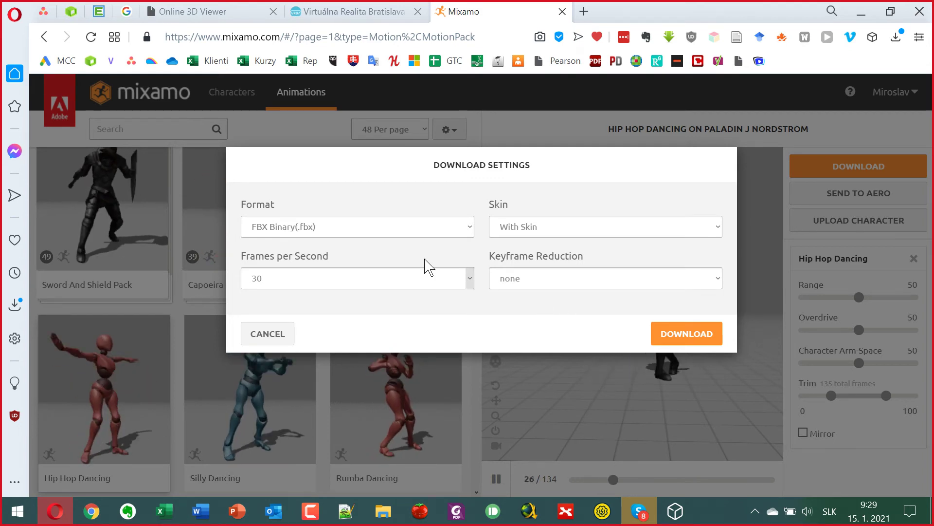
click(358, 232)
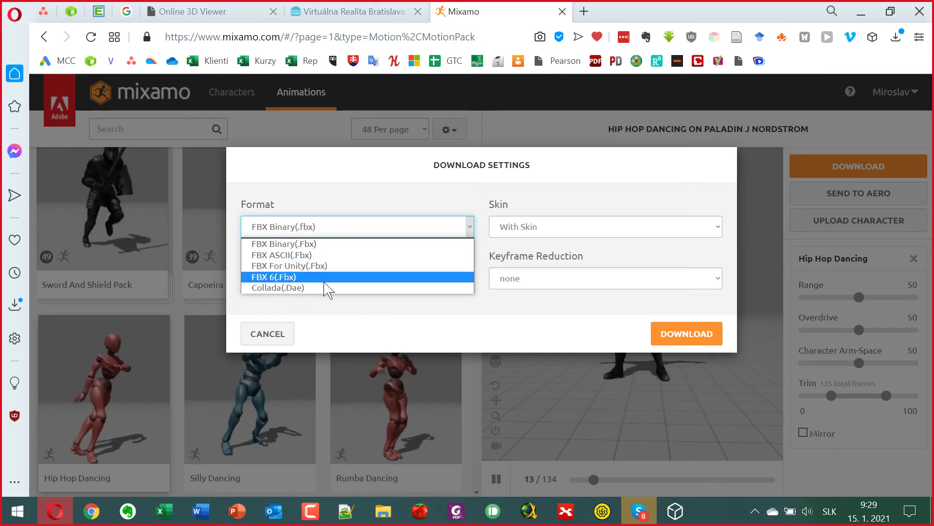
click(497, 319)
click(559, 227)
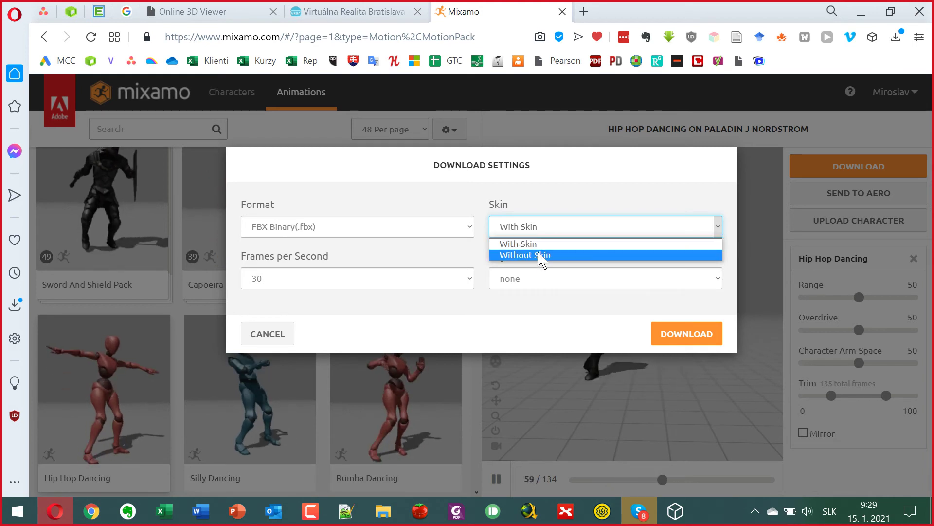
click(557, 189)
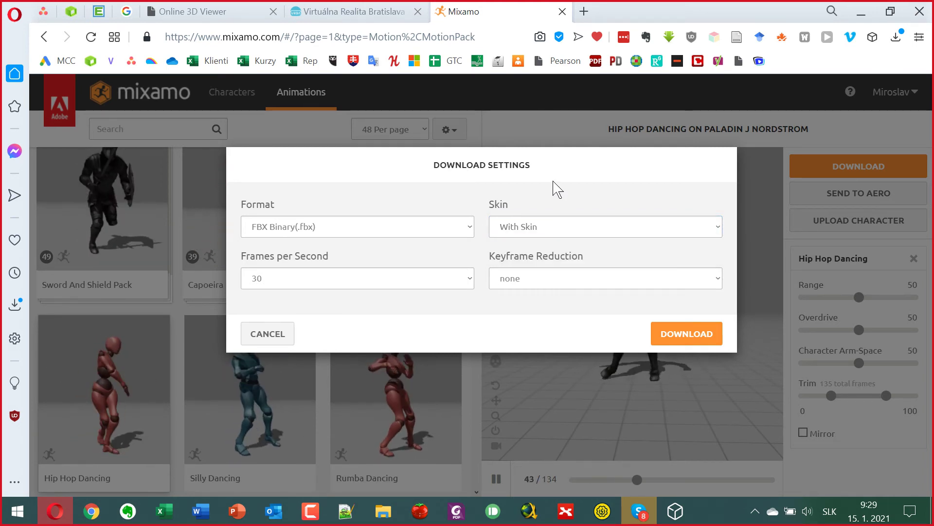
Try 24 and 60 frames per second in the download settings
click(439, 282)
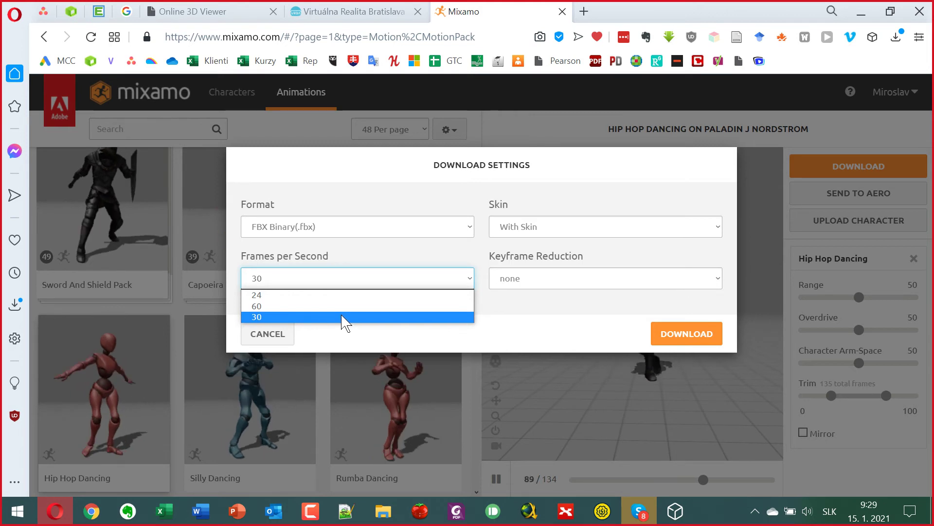
click(315, 306)
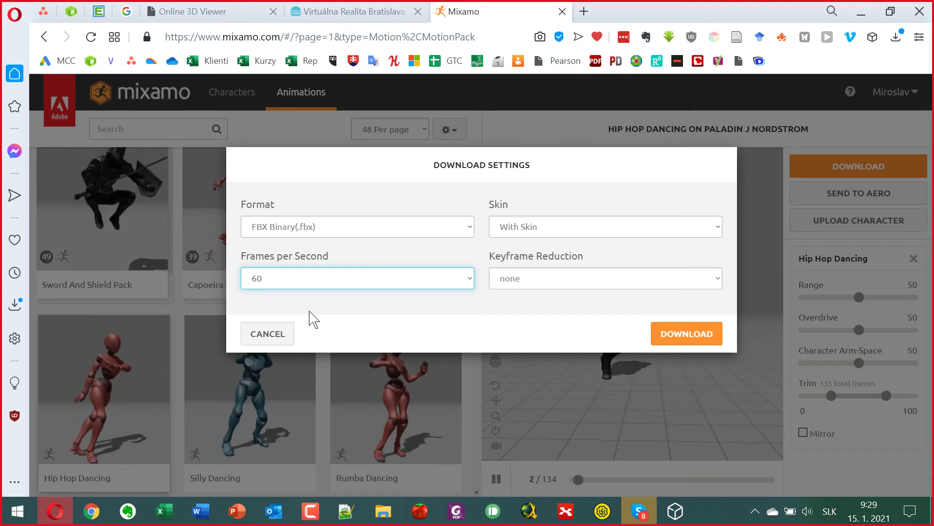
click(322, 278)
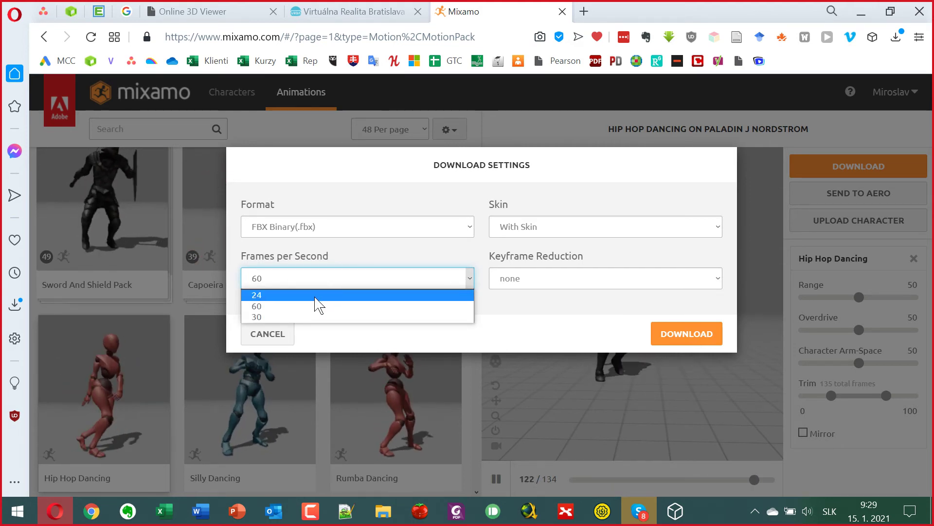
click(315, 296)
click(314, 284)
click(303, 307)
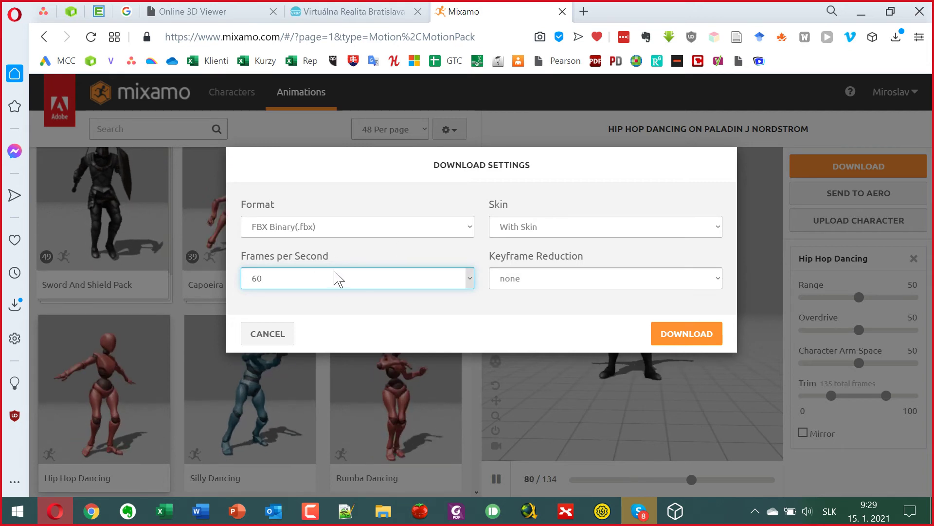
Set the download's frame rate back to 30, check Keyframe Reduction and cancel the download
click(329, 287)
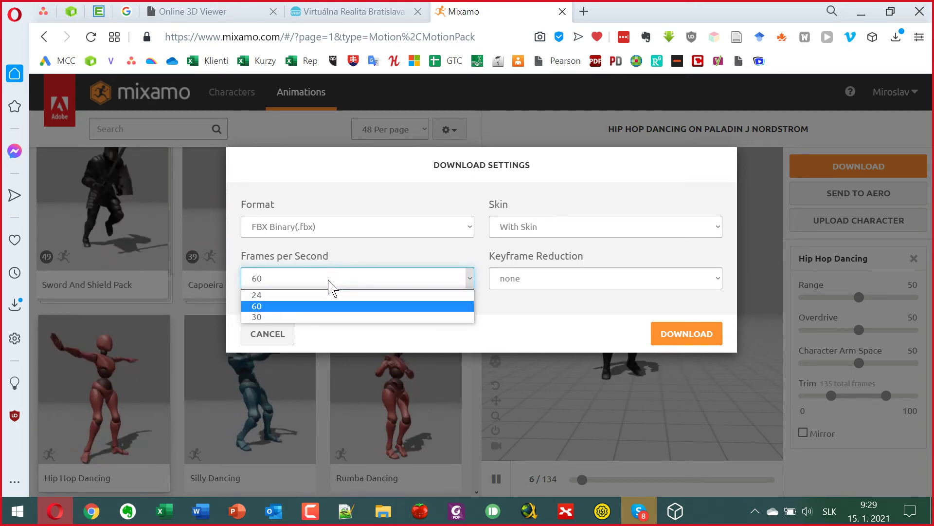
click(273, 317)
click(288, 287)
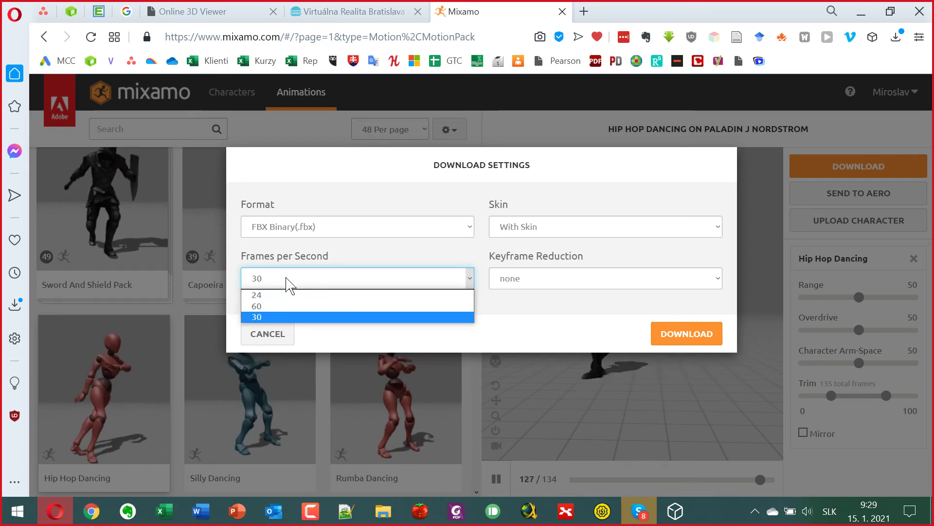
click(534, 323)
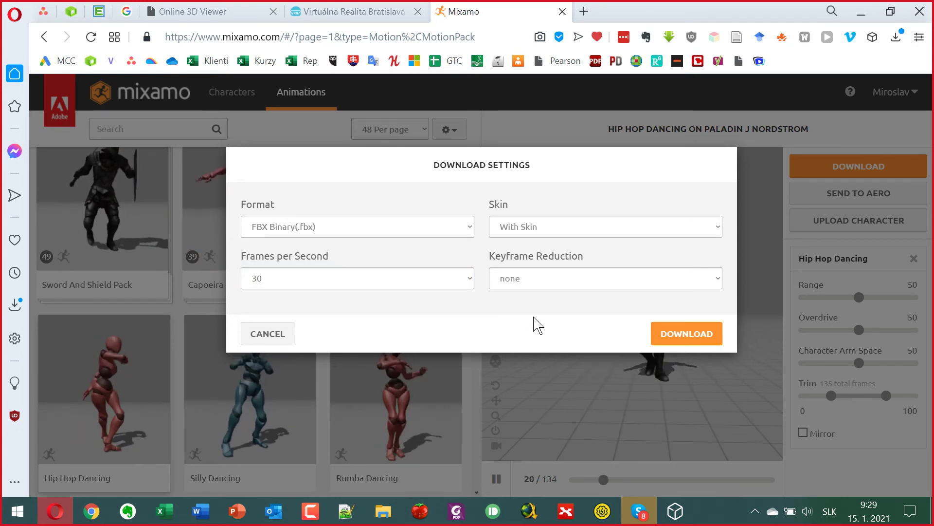
click(534, 285)
click(386, 323)
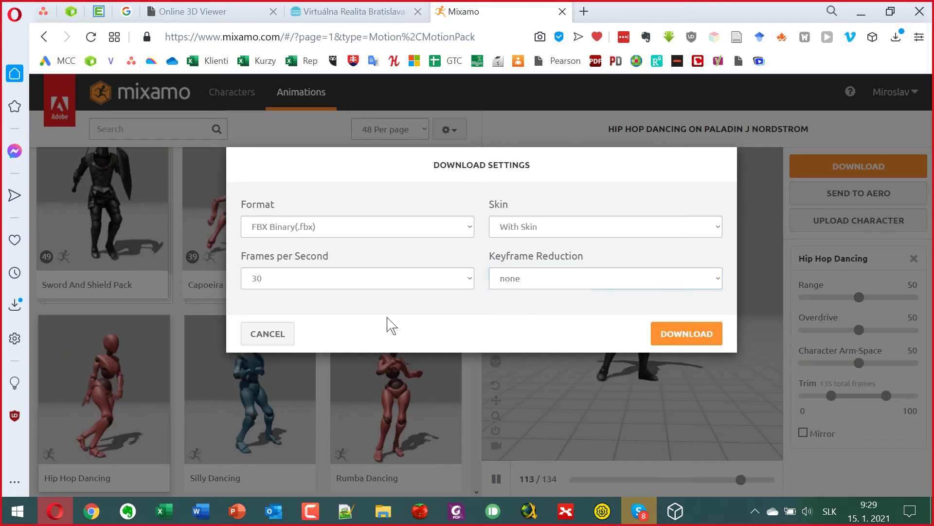
click(271, 334)
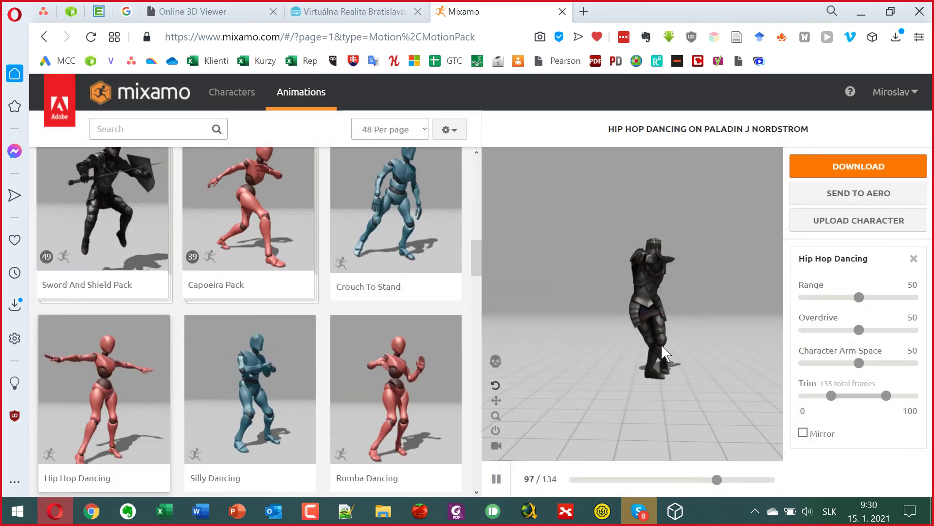
View the hip hop dance up close and in skeleton view, and apply Sword And Shield Pack to the paladin
drag(665, 350, 644, 299)
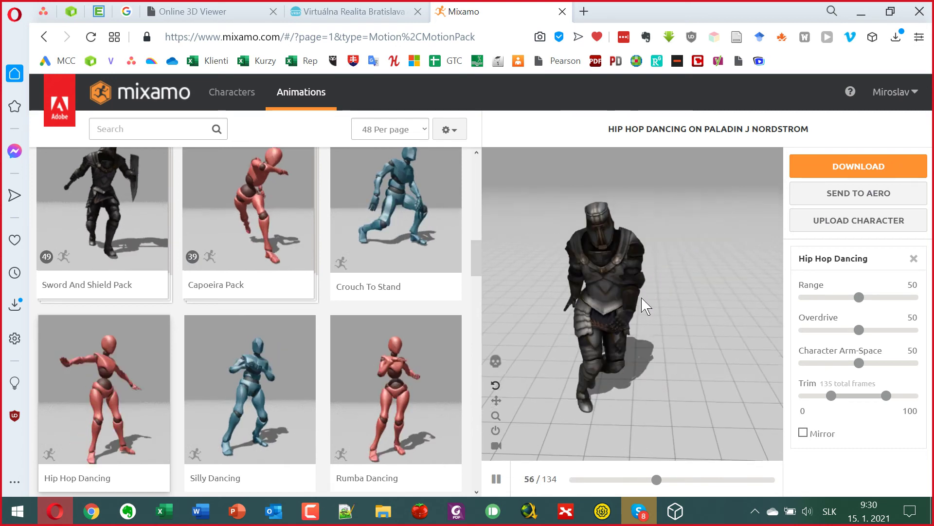
drag(639, 300, 653, 192)
key(ctrl+t)
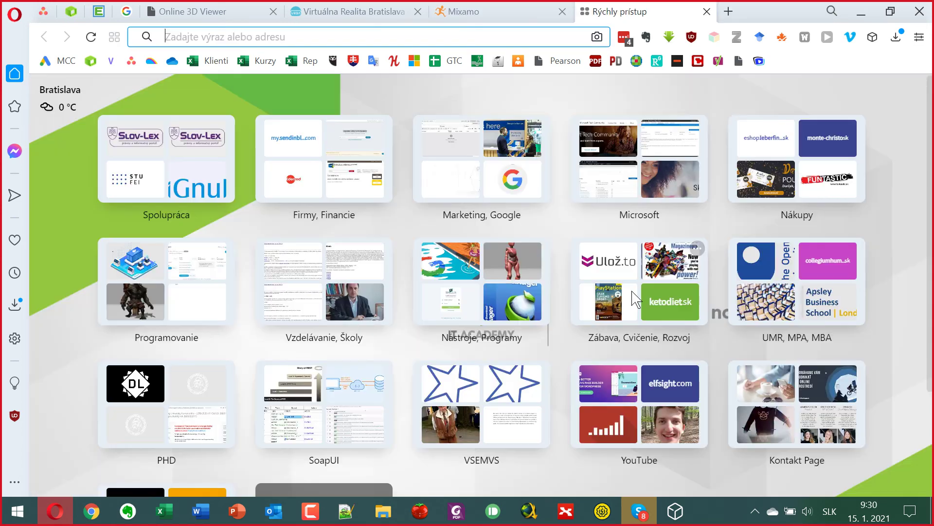
click(482, 12)
scroll(672, 306, up, 5)
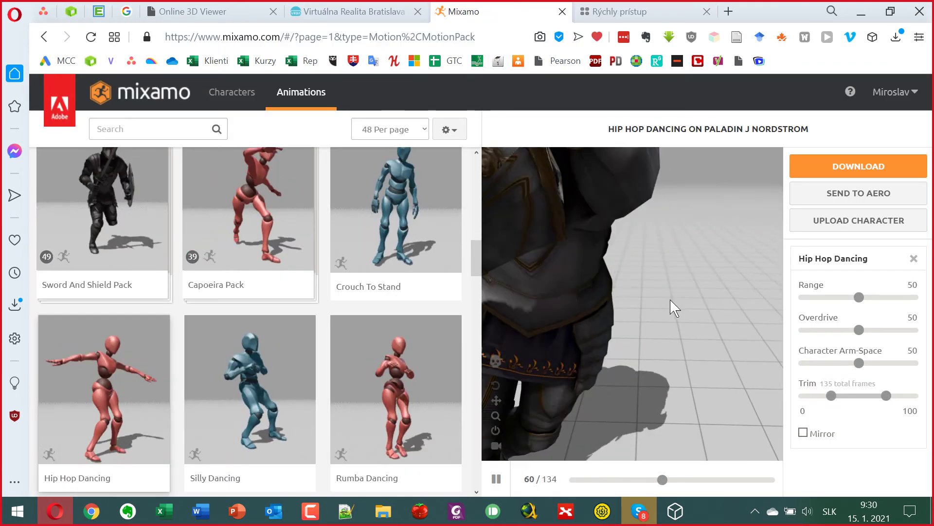
scroll(669, 292, down, 5)
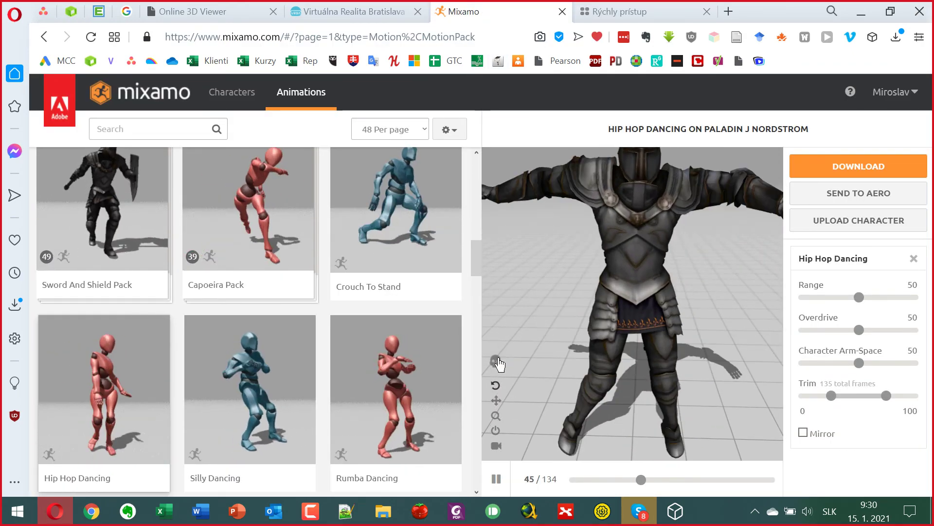
click(496, 361)
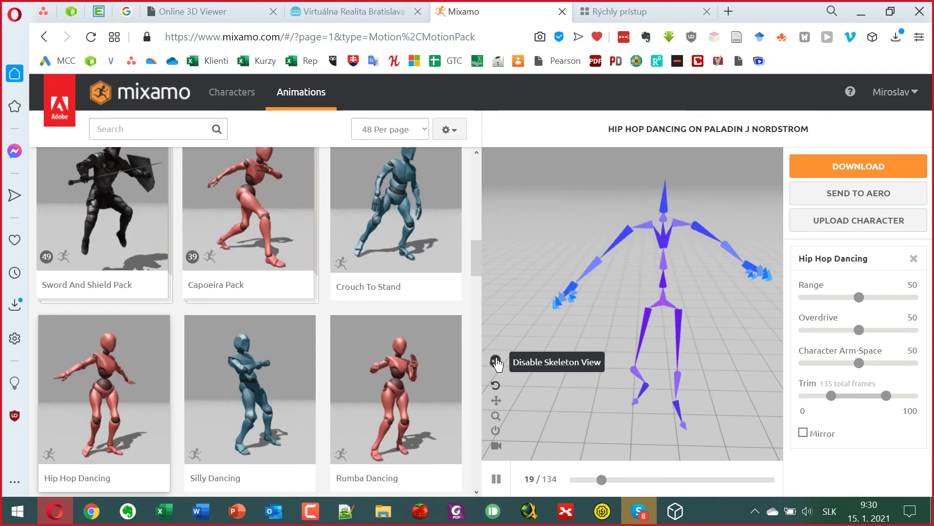
click(96, 202)
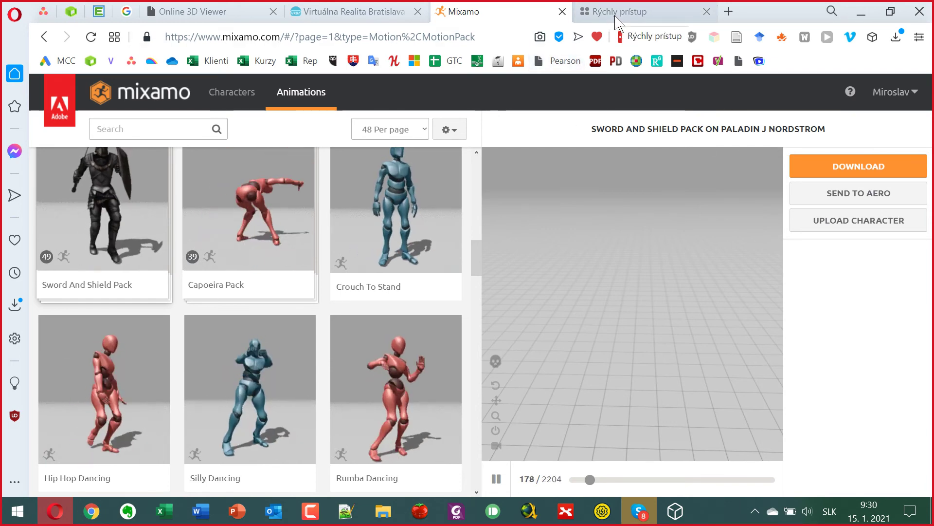
drag(282, 37, 166, 37)
key(ctrl+c)
click(649, 10)
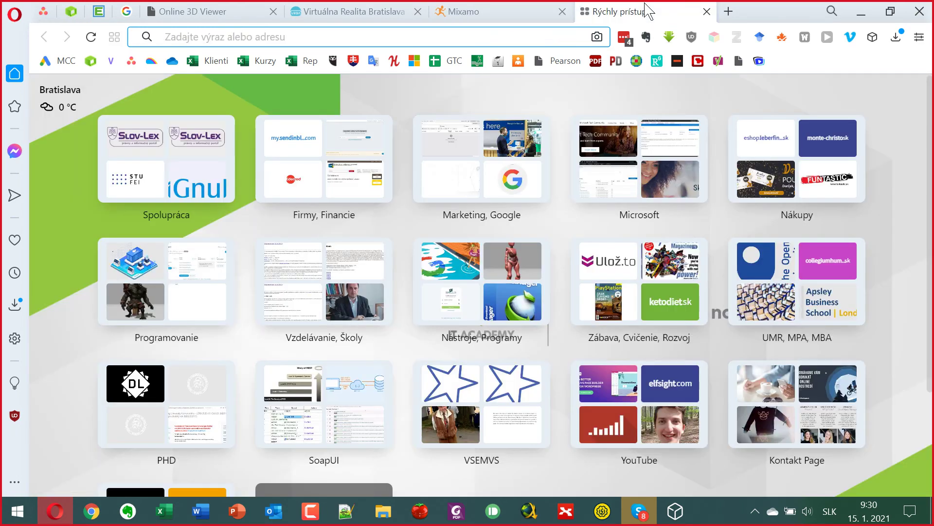
key(ctrl+shift+n)
key(ctrl+v)
key(Return)
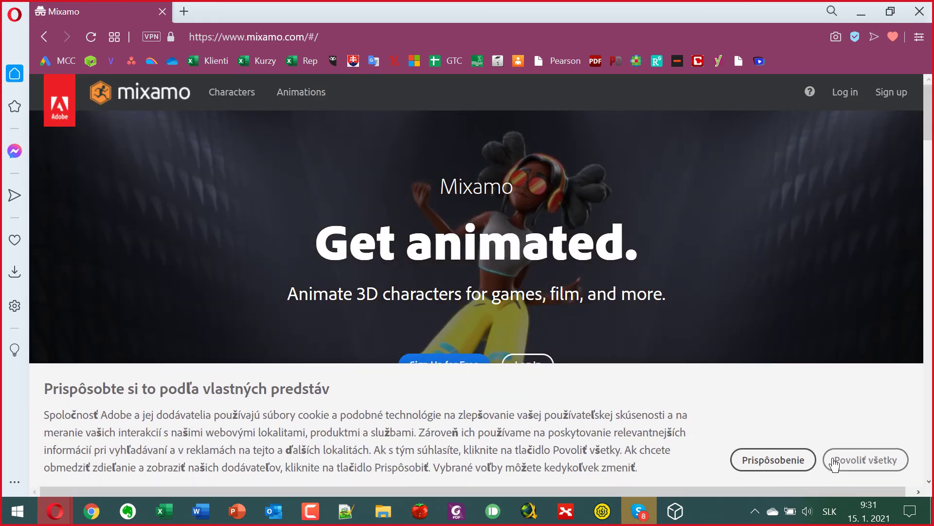
Allow all cookies, look at the free sign-up and login pages, and open the account creation form
click(831, 461)
click(430, 364)
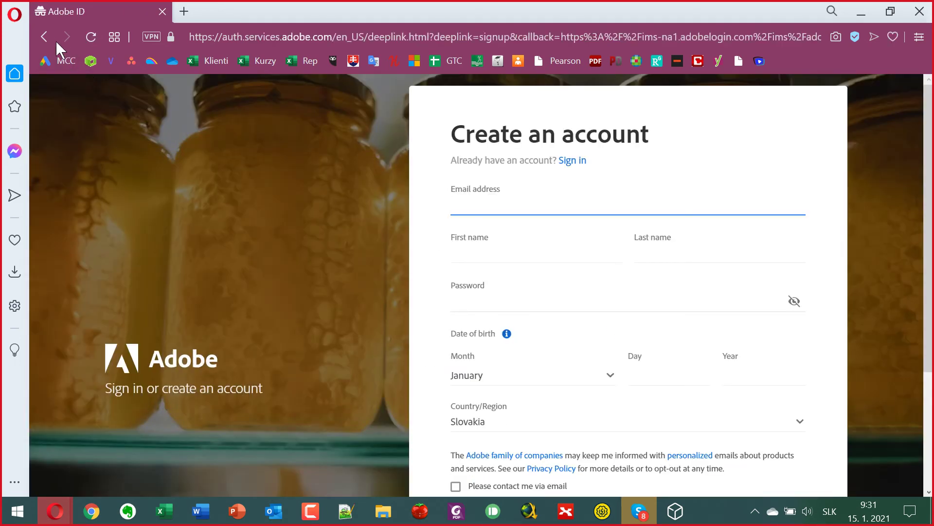
click(47, 37)
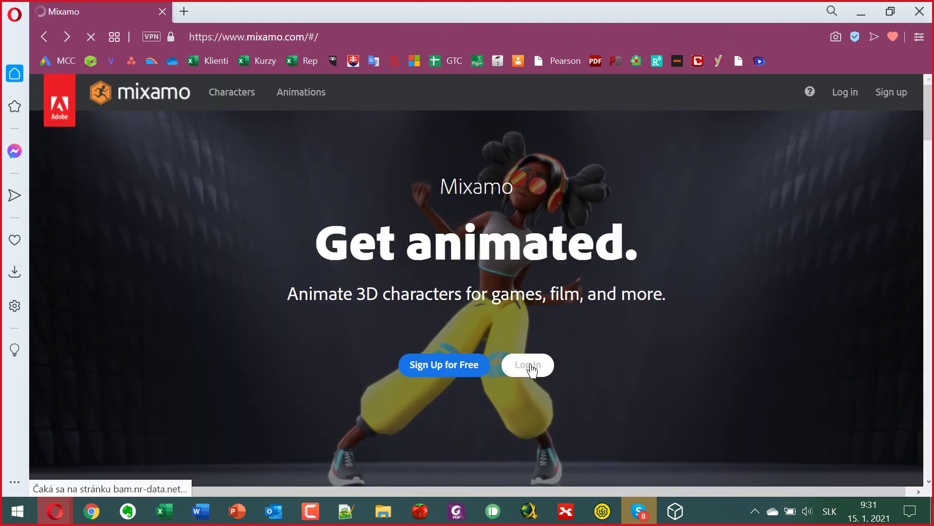
click(531, 366)
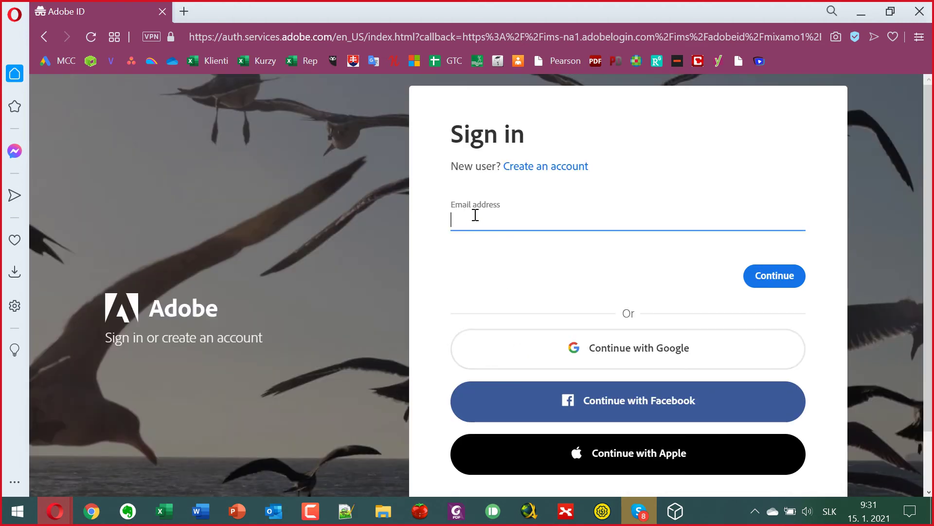
click(548, 168)
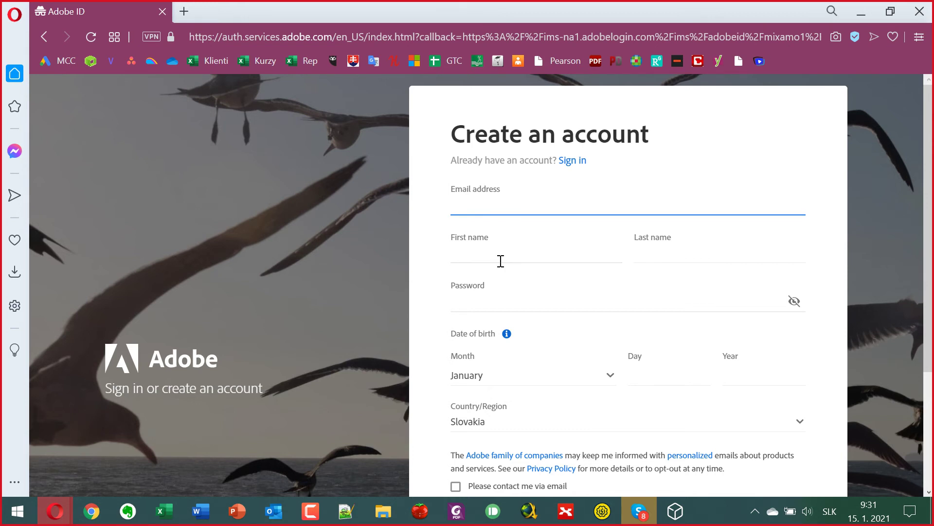
Enter a short trial password in the account creation form and review the password rules and remaining fields
scroll(681, 246, down, 3)
click(581, 161)
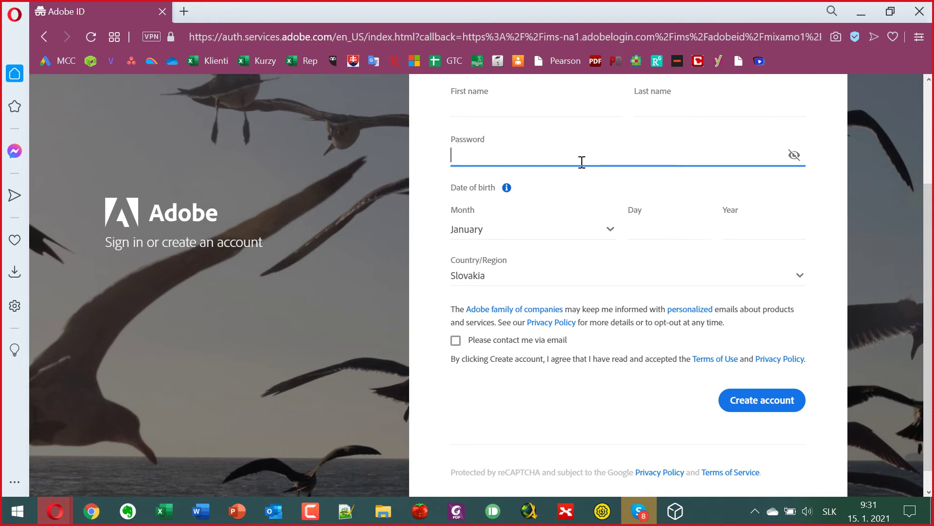
text(***)
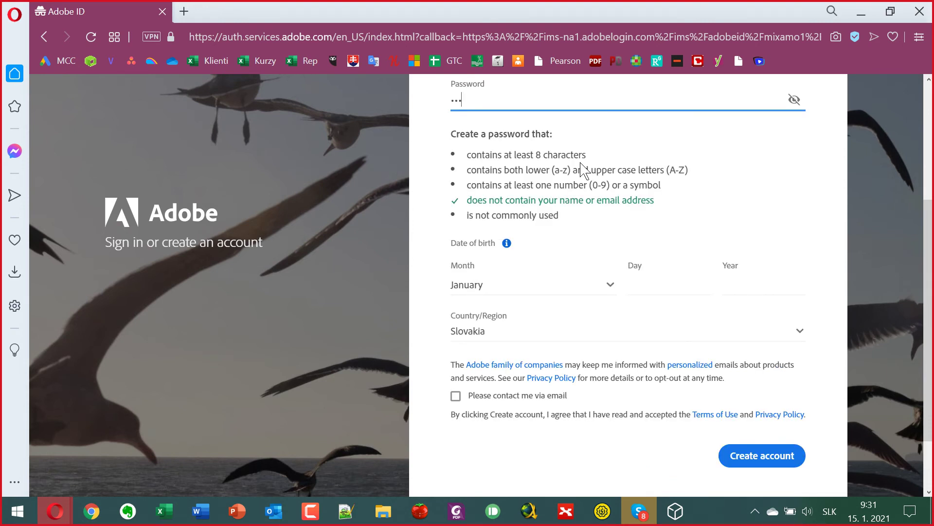
scroll(585, 179, up, 3)
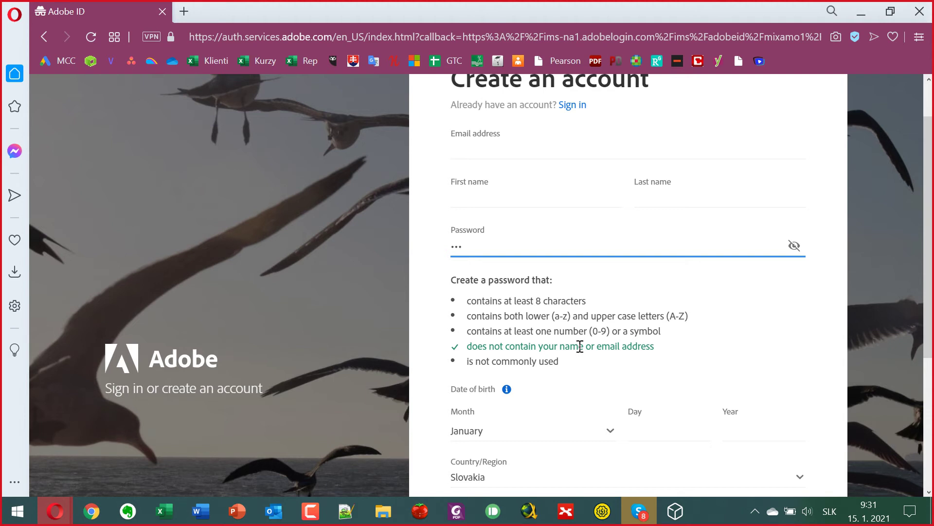
scroll(580, 348, down, 3)
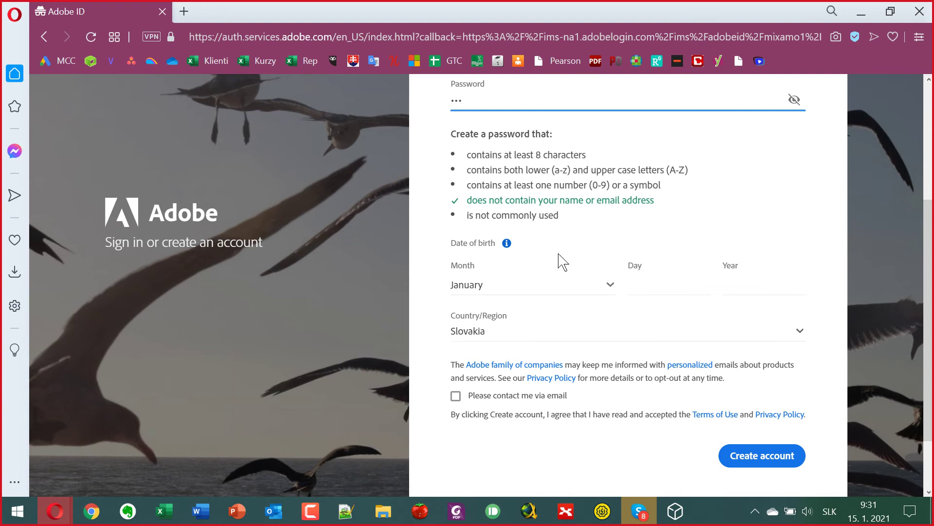
scroll(568, 273, up, 5)
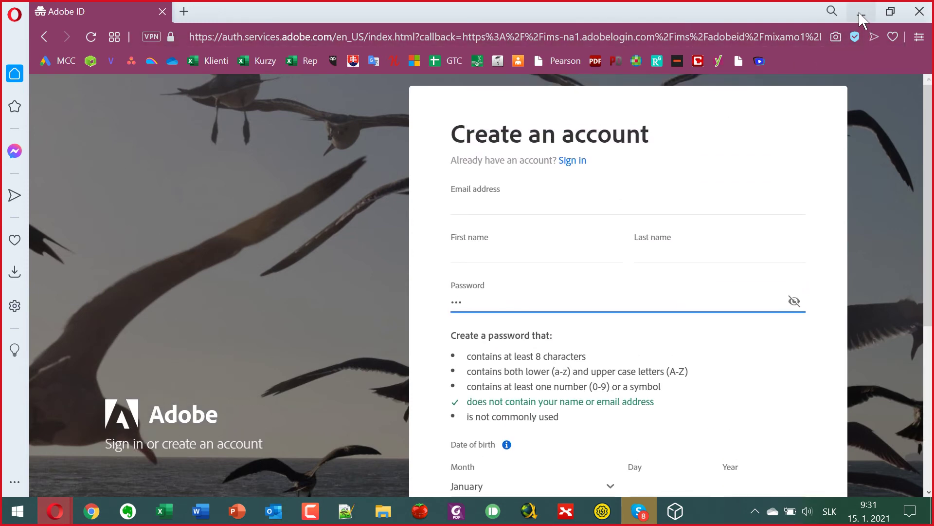
Return to the signed-in Mixamo window and browse further through the animation collection
click(860, 13)
click(517, 15)
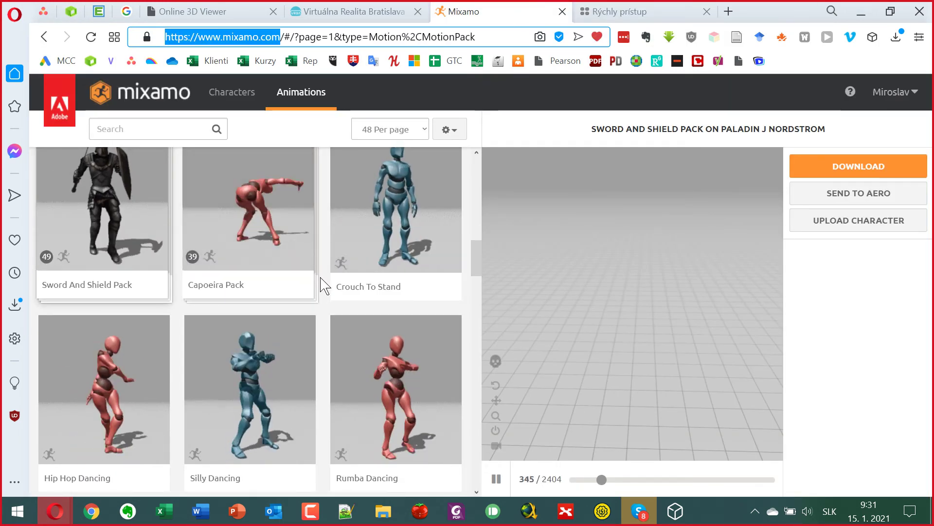
scroll(321, 285, down, 6)
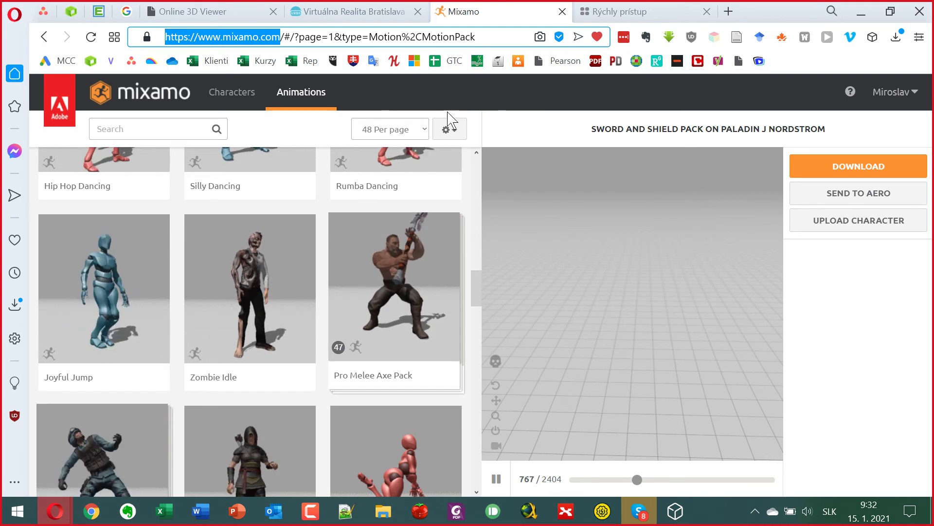
scroll(218, 248, down, 7)
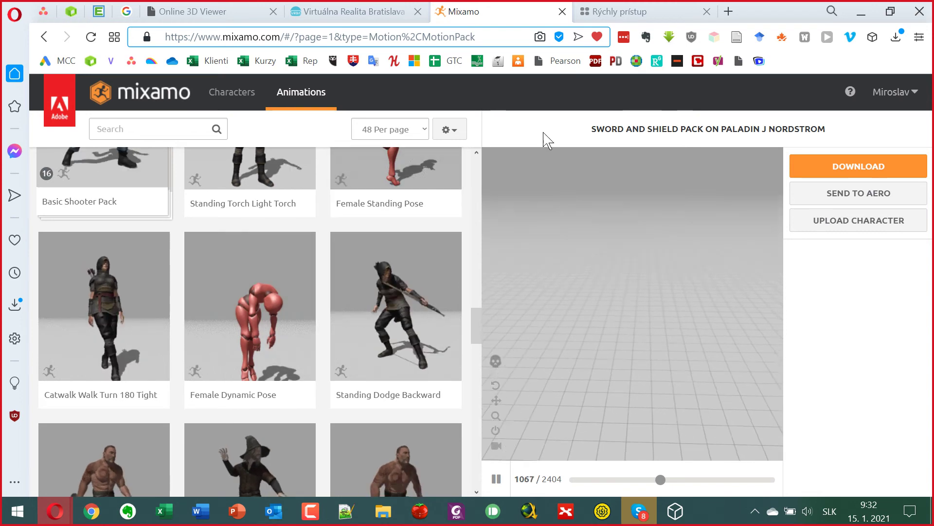
scroll(152, 282, down, 3)
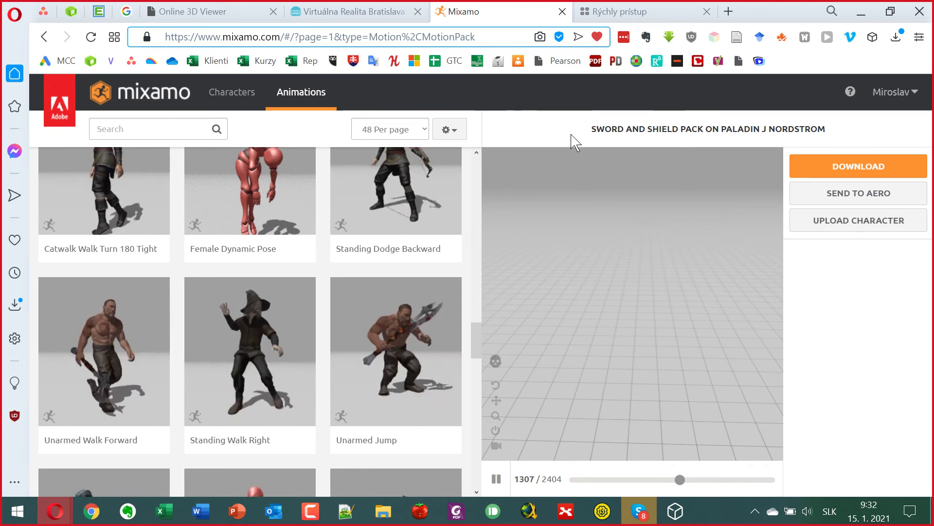
View the LastPass extension's options, close them and look through more animations beyond Unarmed Jump
click(630, 39)
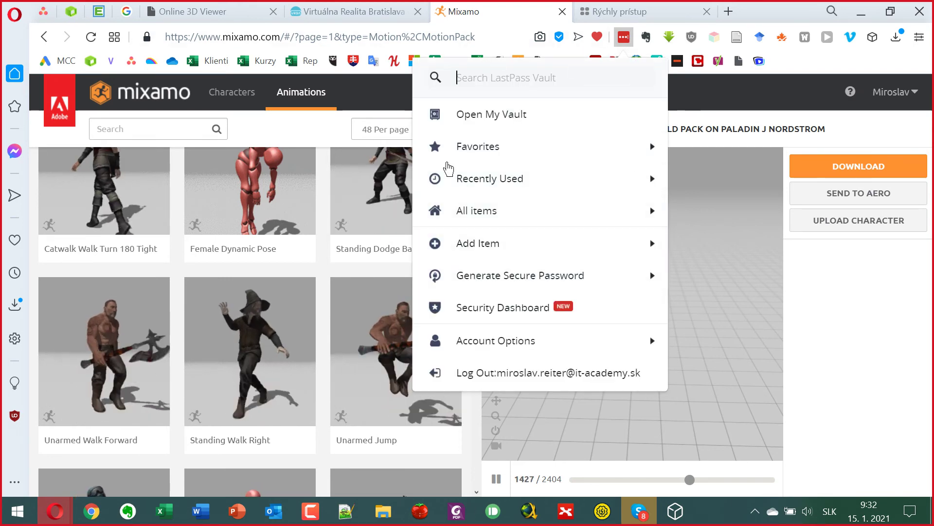
click(754, 87)
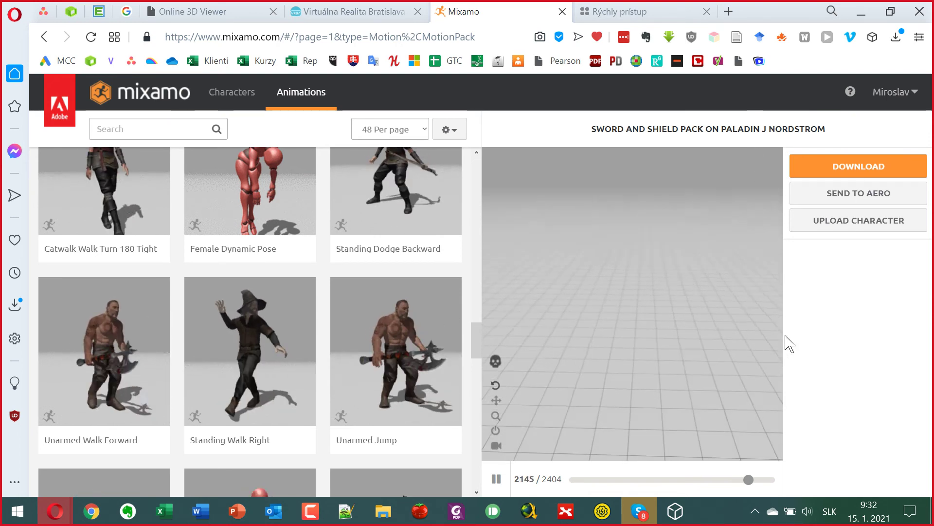
scroll(297, 321, down, 1)
scroll(297, 321, down, 4)
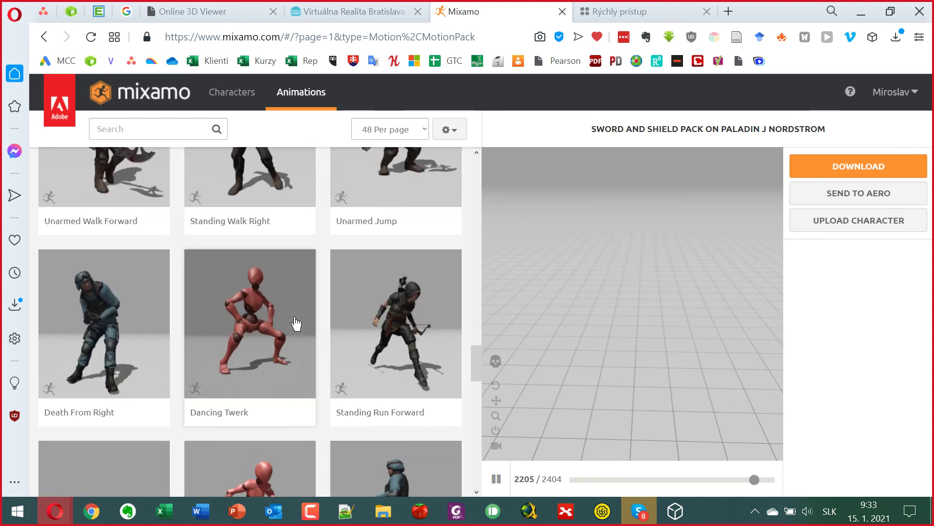